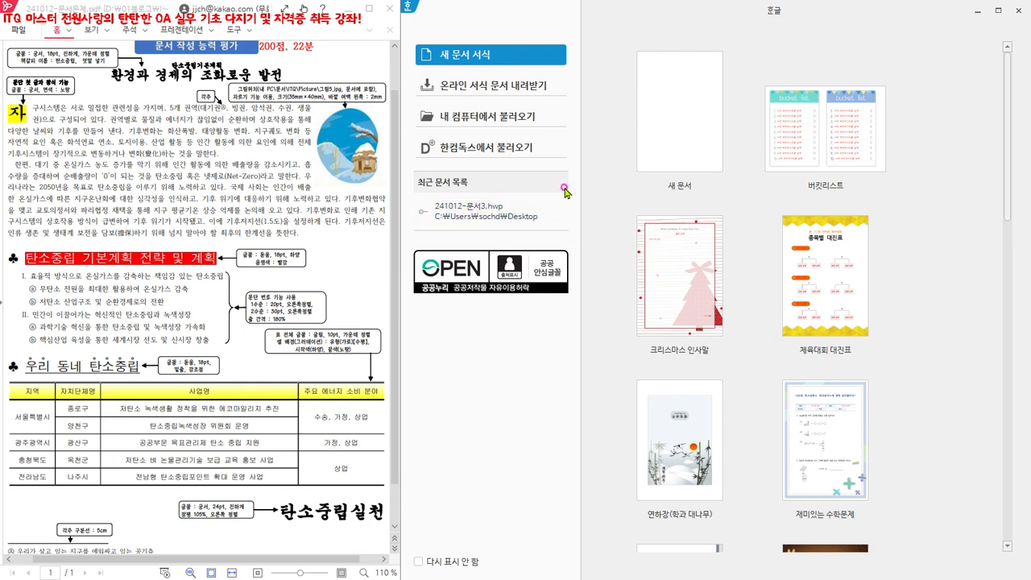
- Open the document 241012-문서3.hwp from the desktop folder (바탕 화면)
{"action": "left_click", "coordinate": [529, 118]}
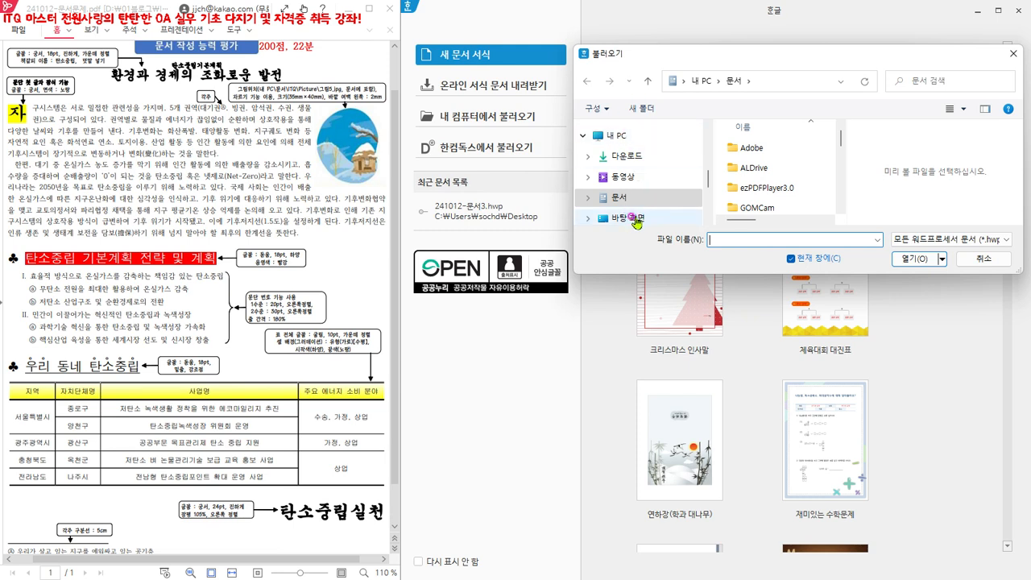
{"action": "scroll", "coordinate": [637, 222], "scroll_direction": "down", "scroll_amount": 1}
{"action": "left_click", "coordinate": [635, 220]}
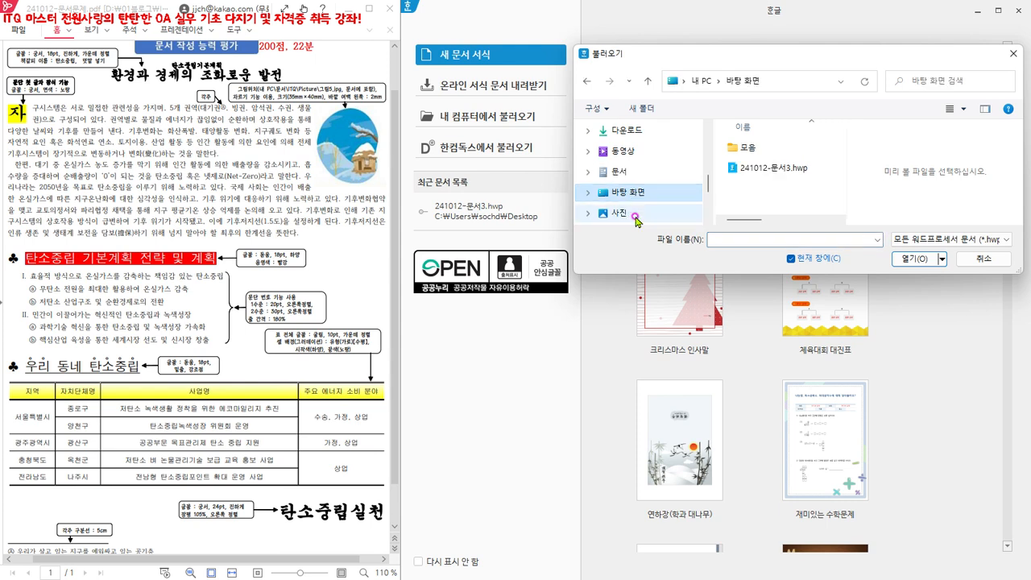
{"action": "left_click", "coordinate": [789, 171]}
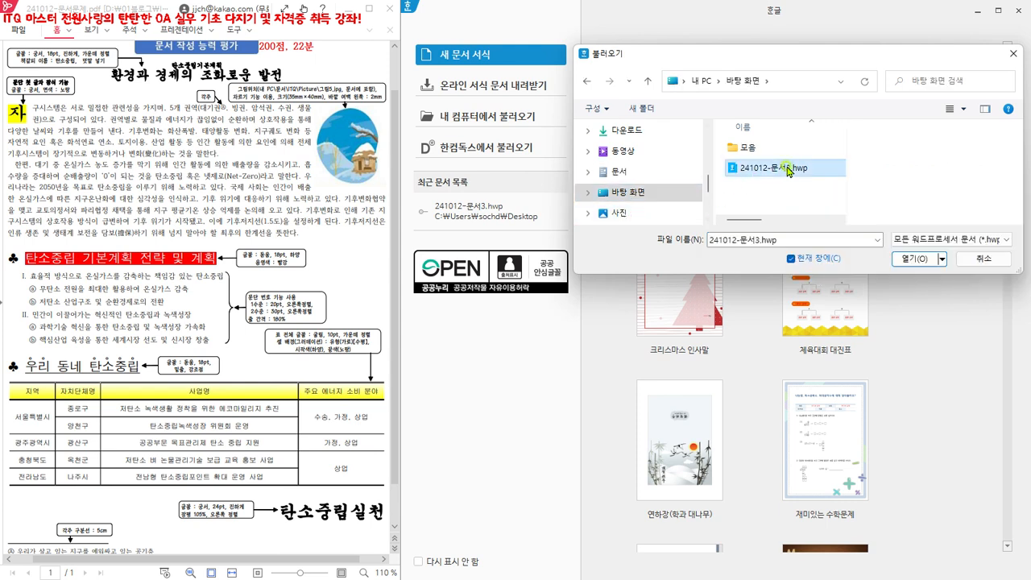
{"action": "left_click", "coordinate": [916, 258]}
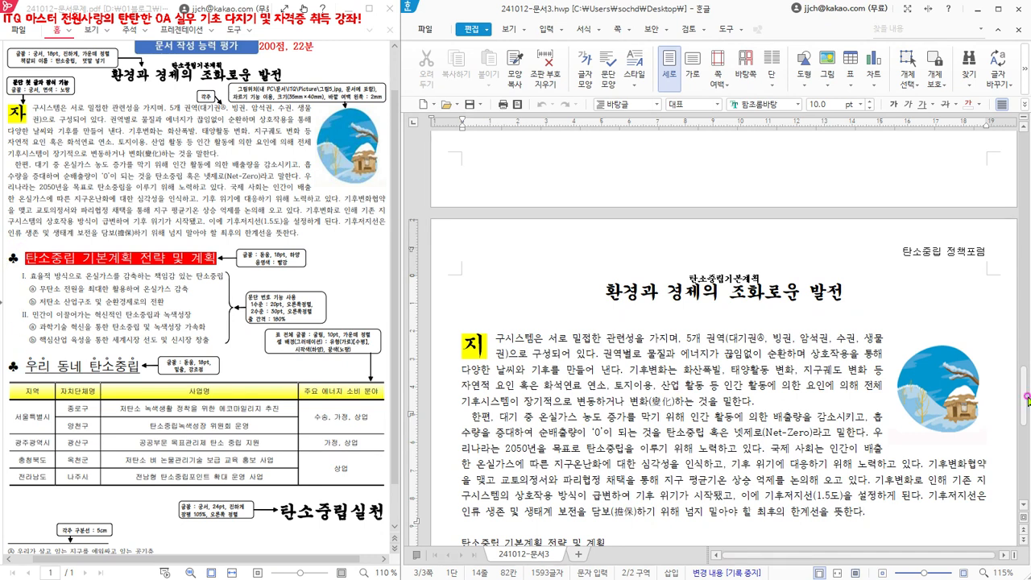
- Insert a ♣ from the full-width general symbols (전각 기호(일반)), followed by a space, before the heading "탄소중립 기본계획 전략 및 계획"
{"action": "left_click_drag", "start_coordinate": [1024, 394], "coordinate": [1026, 461]}
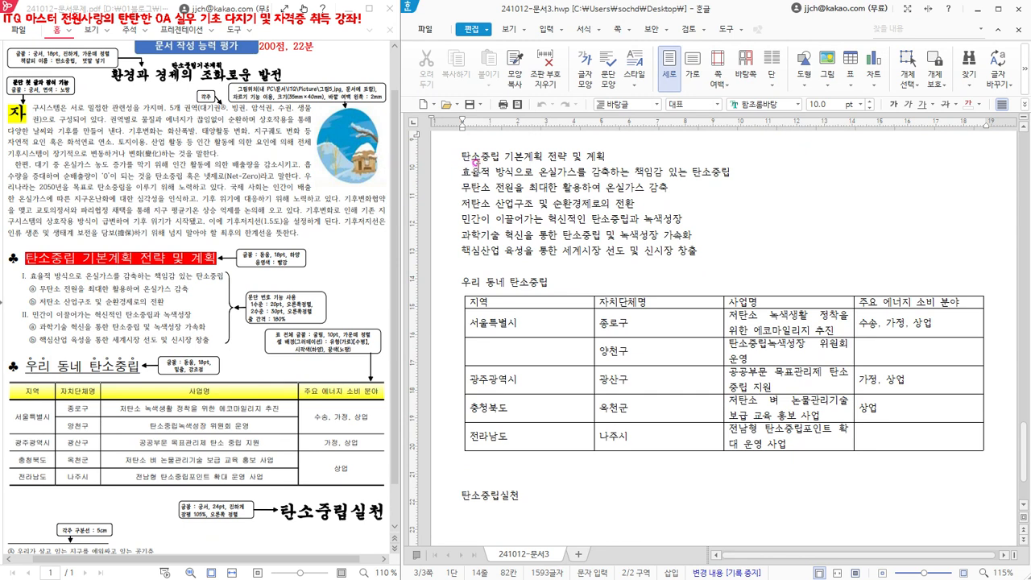
{"action": "left_click", "coordinate": [470, 151]}
{"action": "left_click", "coordinate": [462, 163]}
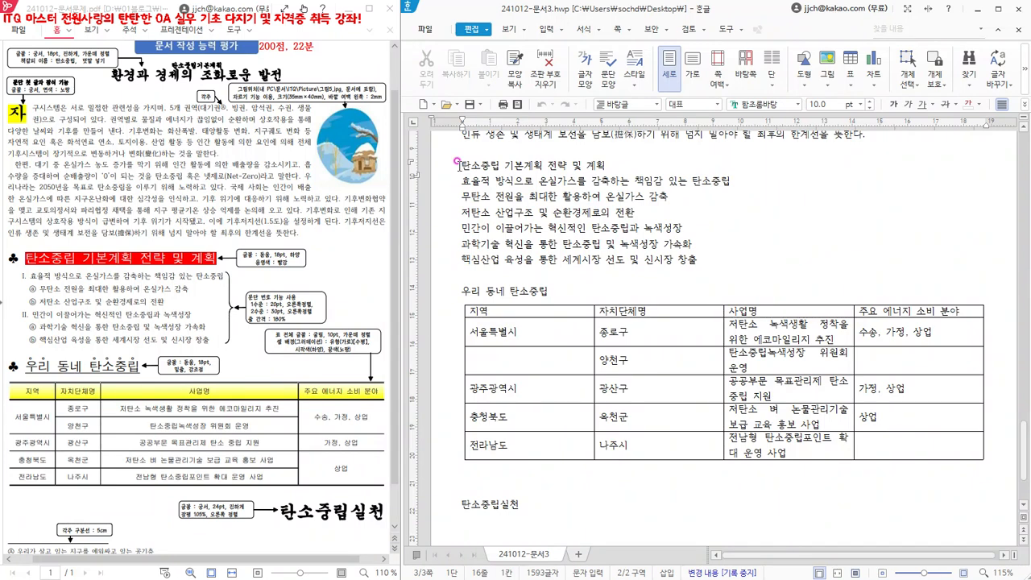
{"action": "left_click", "coordinate": [546, 29]}
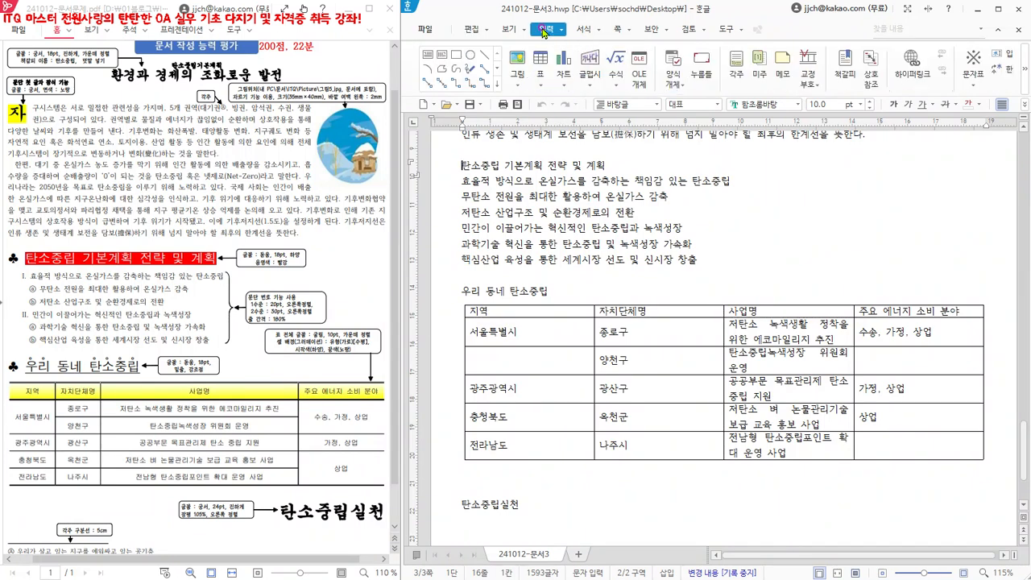
{"action": "left_click", "coordinate": [974, 58]}
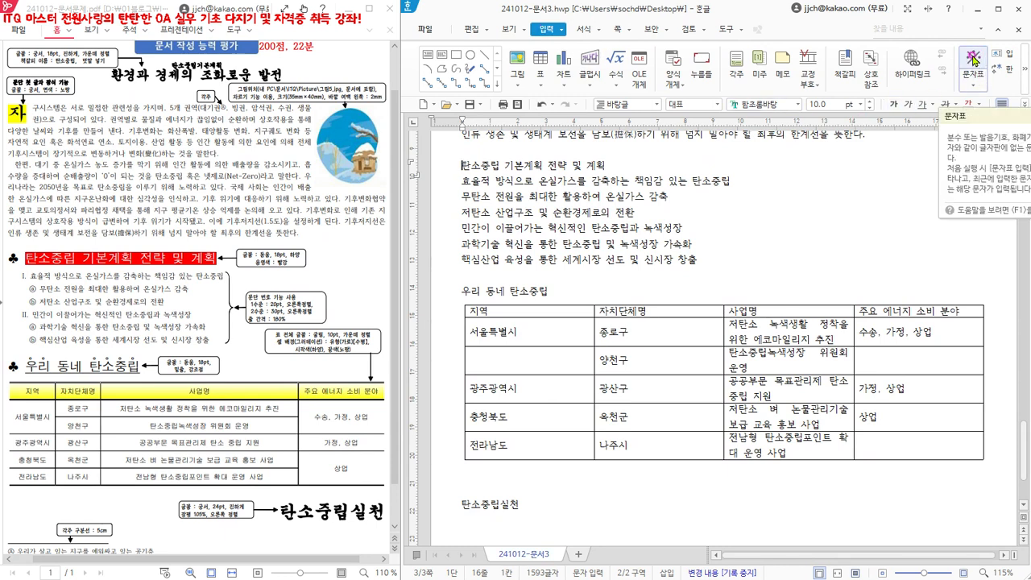
{"action": "left_click", "coordinate": [974, 58]}
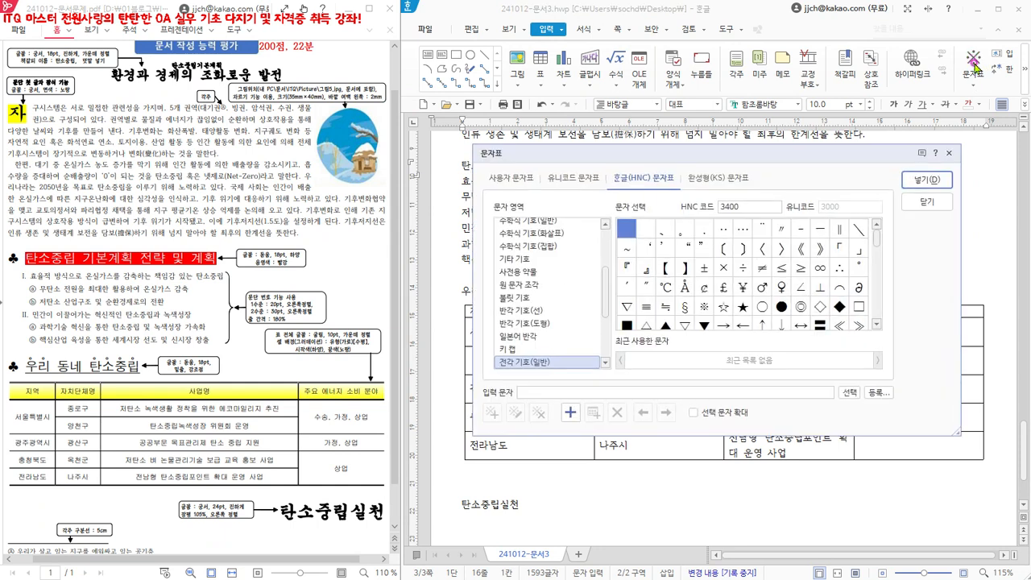
{"action": "left_click_drag", "start_coordinate": [749, 155], "coordinate": [799, 160]}
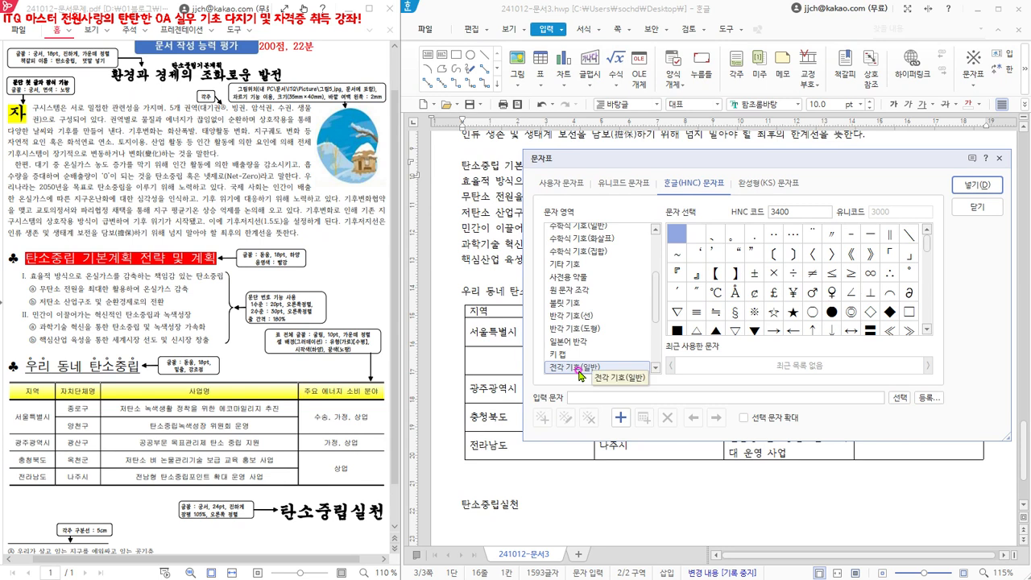
{"action": "left_click_drag", "start_coordinate": [929, 248], "coordinate": [928, 263]}
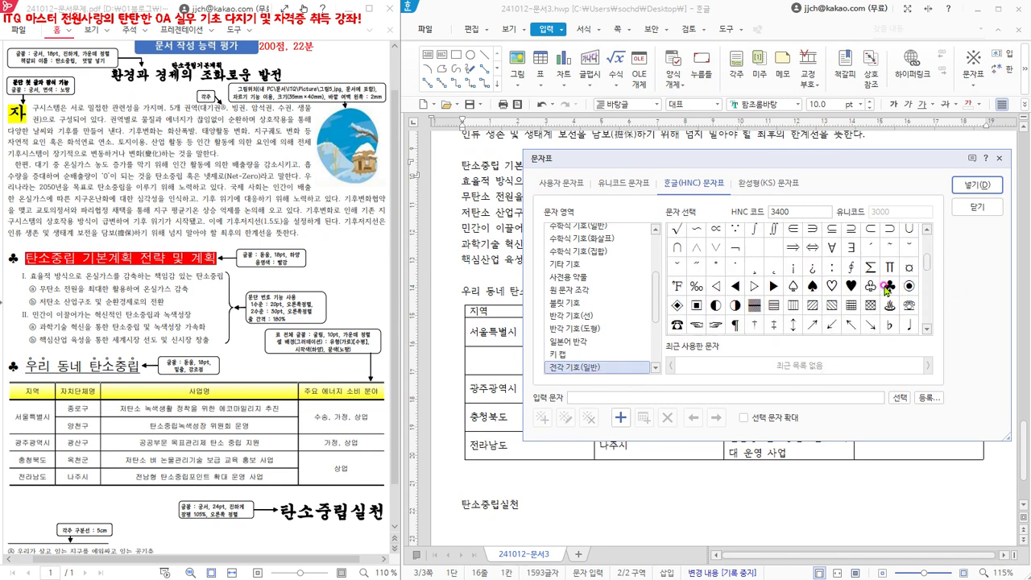
{"action": "left_click", "coordinate": [890, 292]}
{"action": "left_click", "coordinate": [973, 186]}
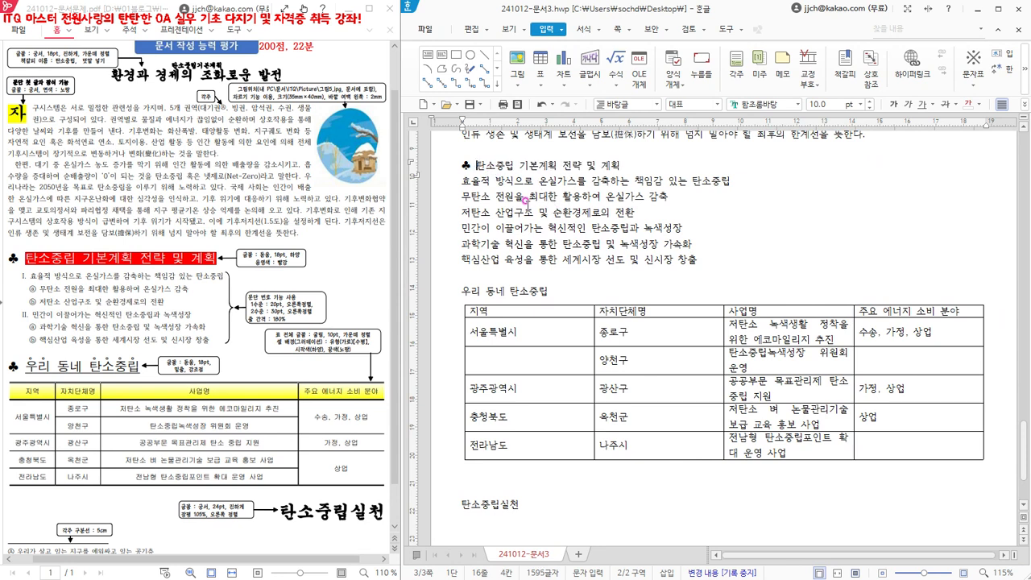
- Set the whole "♣ 탄소중립 기본계획 전략 및 계획" heading line to the 돋움 font at 18 pt
{"action": "left_click_drag", "start_coordinate": [471, 166], "coordinate": [477, 166]}
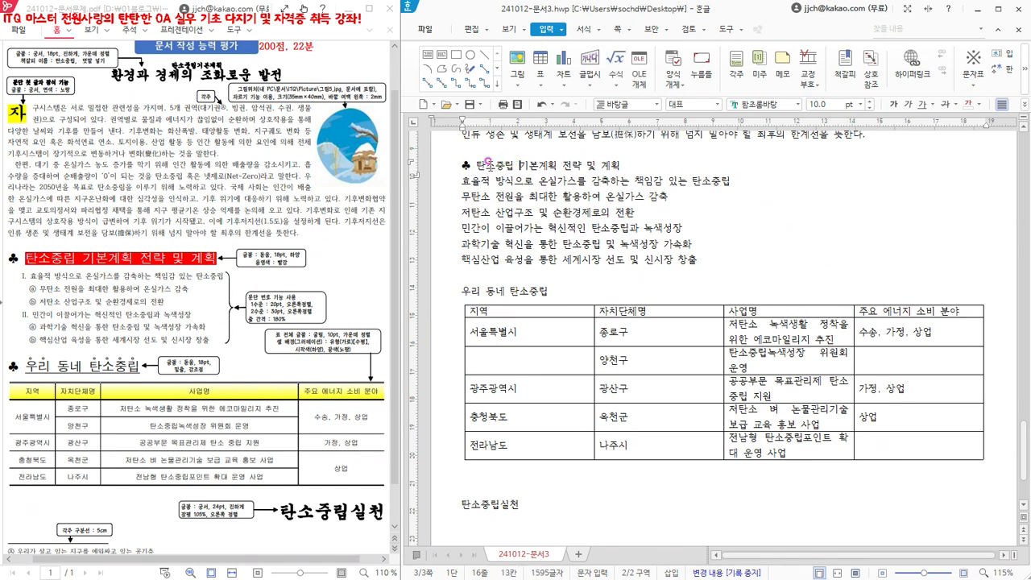
{"action": "left_click_drag", "start_coordinate": [460, 165], "coordinate": [618, 163]}
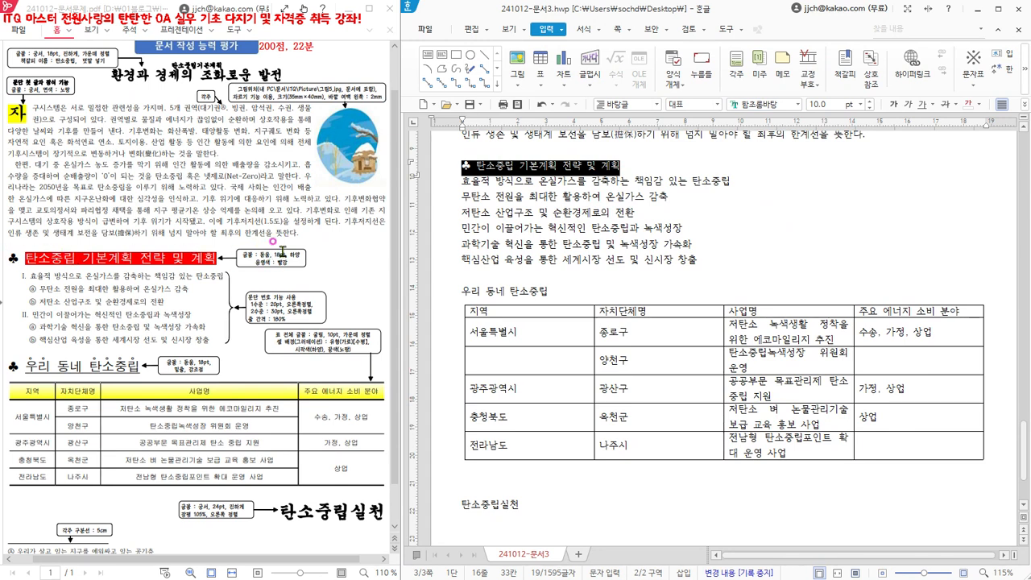
{"action": "left_click", "coordinate": [786, 104]}
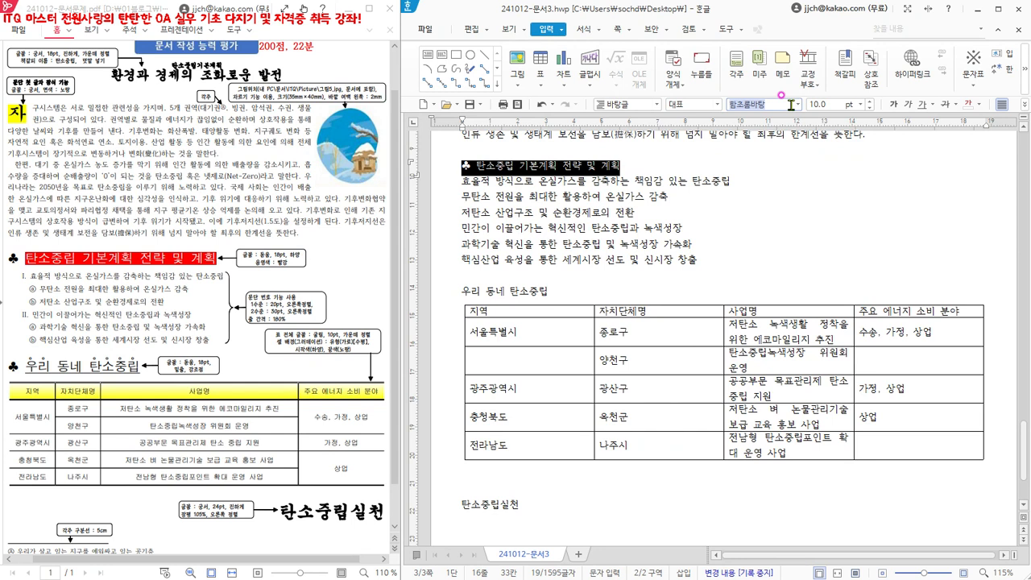
{"action": "type", "text": "도ㄷ"}
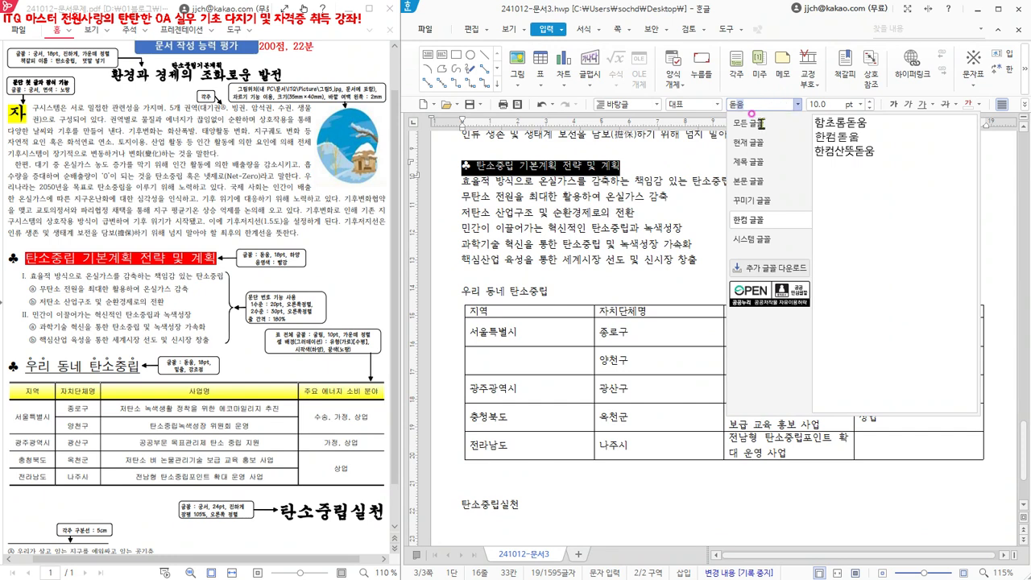
{"action": "left_click", "coordinate": [749, 125]}
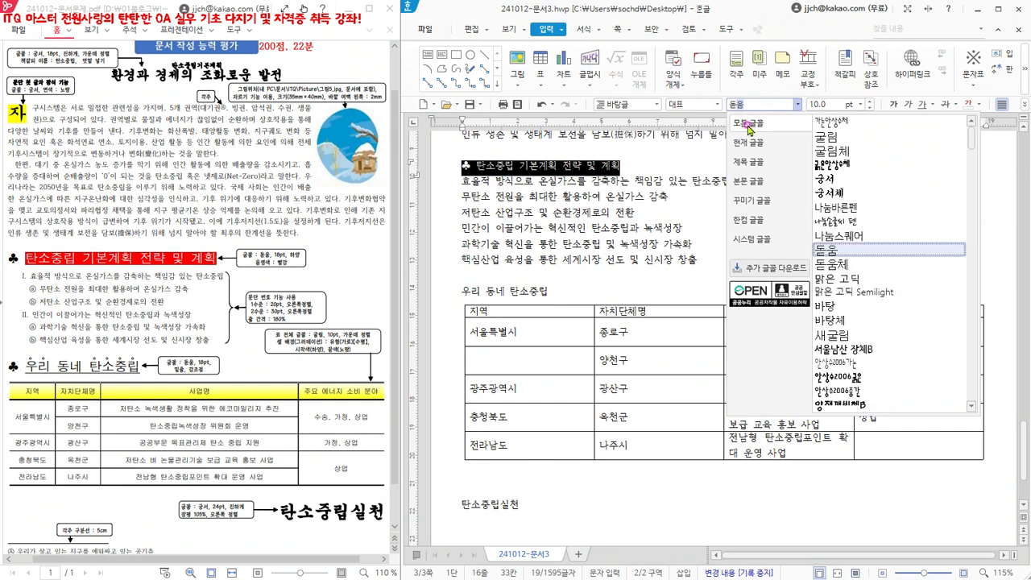
{"action": "key", "text": "Return"}
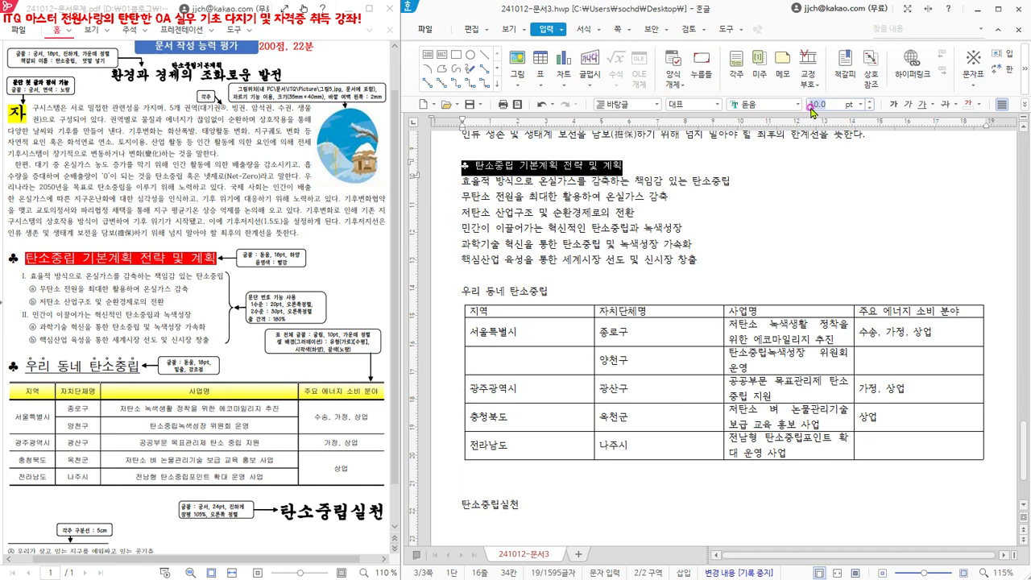
{"action": "type", "text": "18"}
{"action": "key", "text": "Return"}
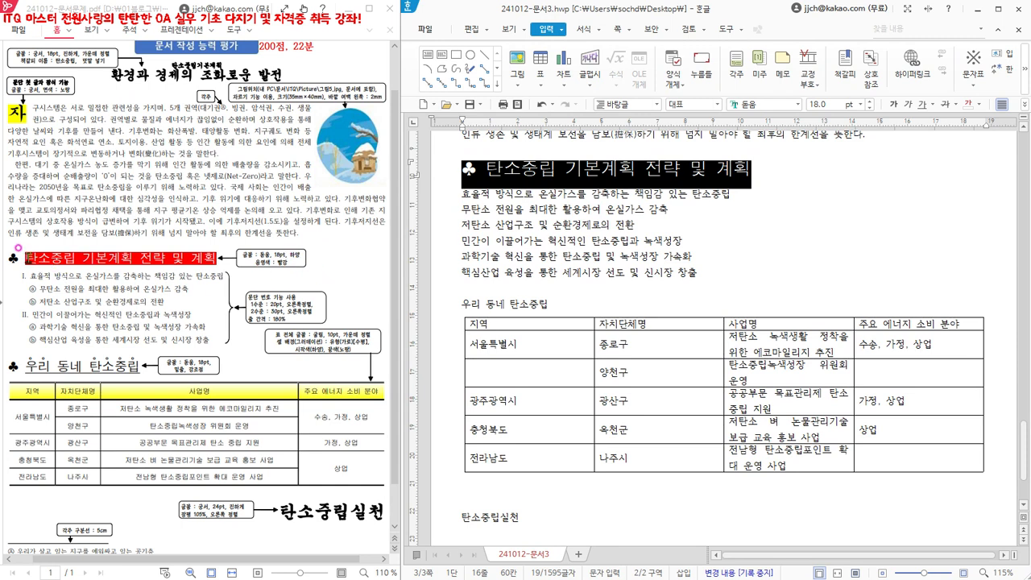
- Give the heading text "탄소중립 기본계획 전략 및 계획", without the ♣, a white font colour and red shading
{"action": "left_click", "coordinate": [520, 171]}
{"action": "left_click_drag", "start_coordinate": [488, 164], "coordinate": [745, 165]}
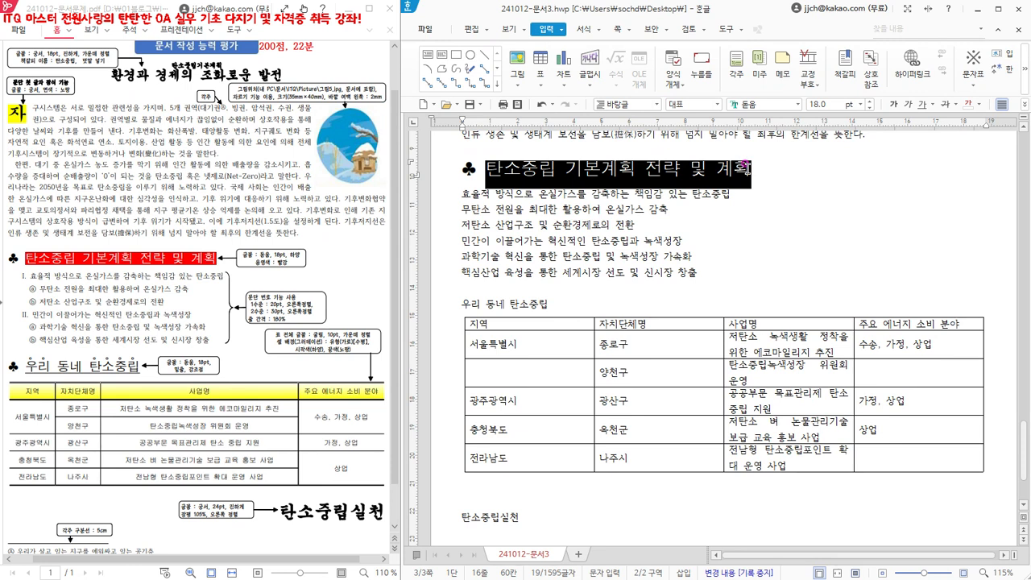
{"action": "left_click", "coordinate": [580, 32]}
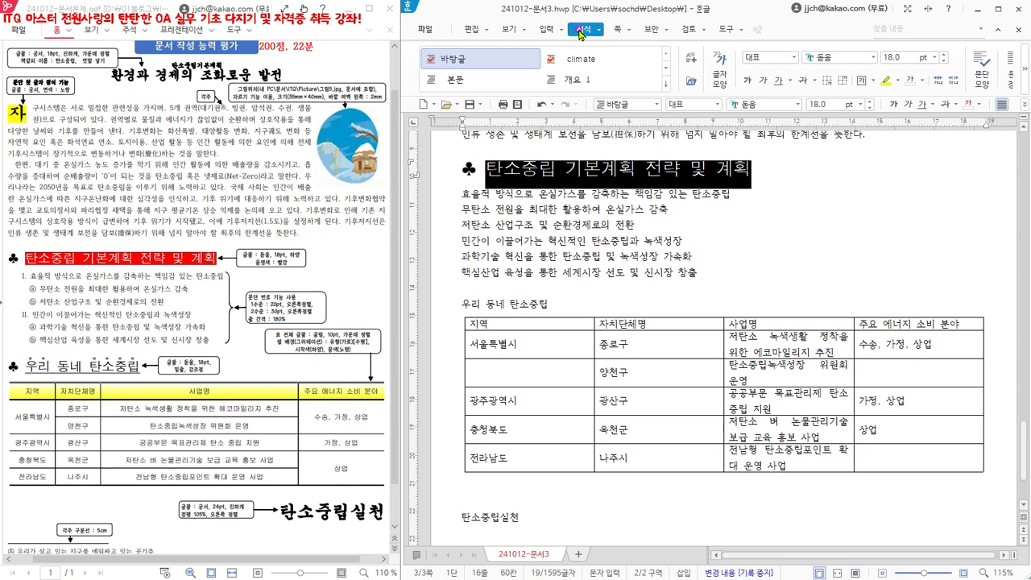
{"action": "left_click", "coordinate": [719, 69]}
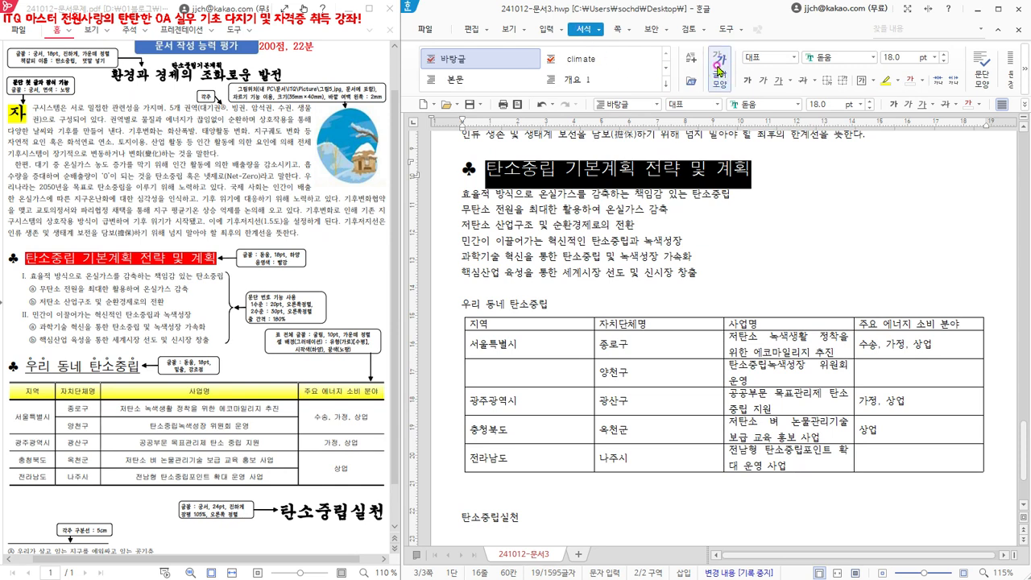
{"action": "left_click", "coordinate": [719, 71]}
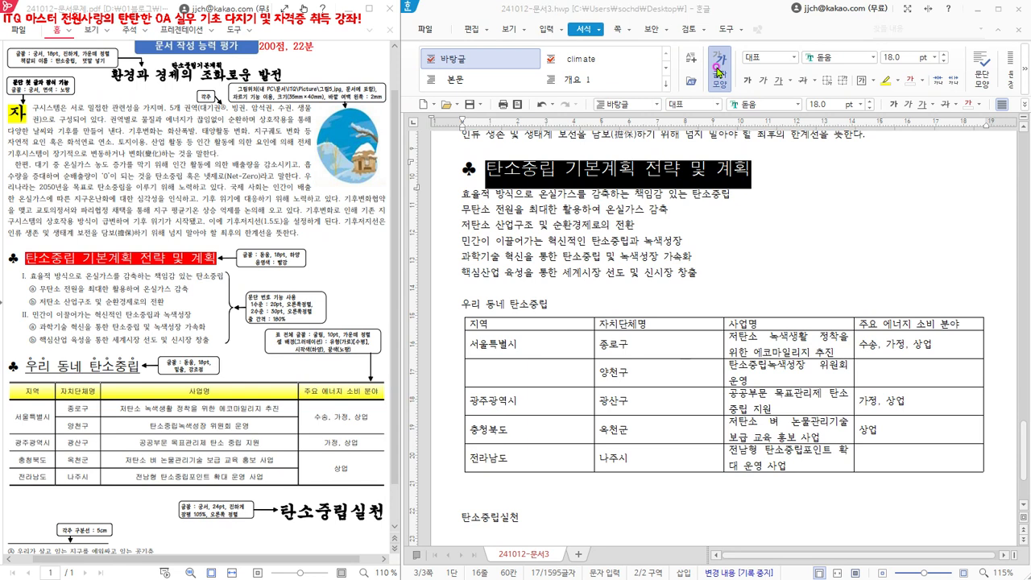
{"action": "left_click_drag", "start_coordinate": [723, 132], "coordinate": [780, 177]}
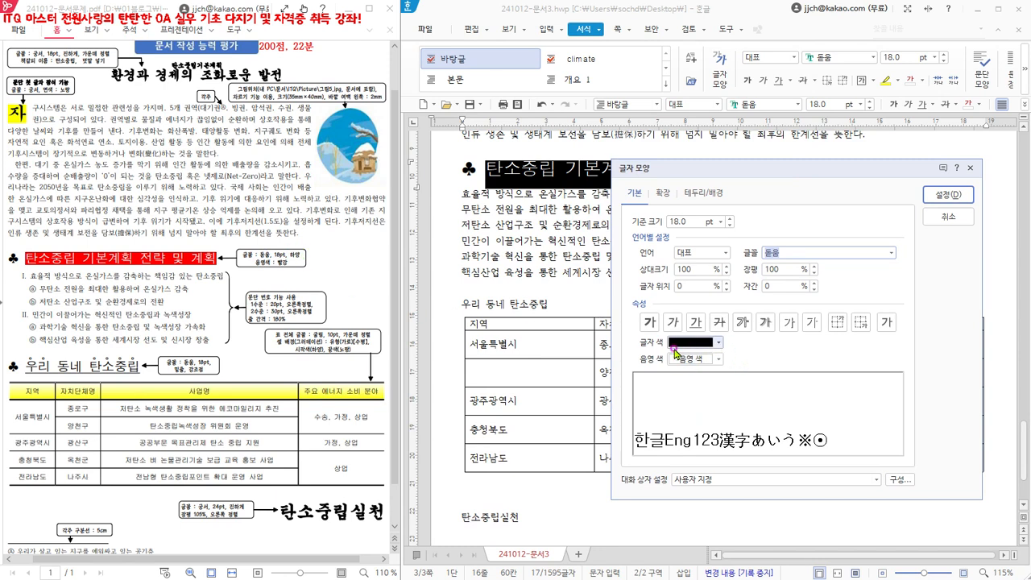
{"action": "left_click", "coordinate": [719, 345]}
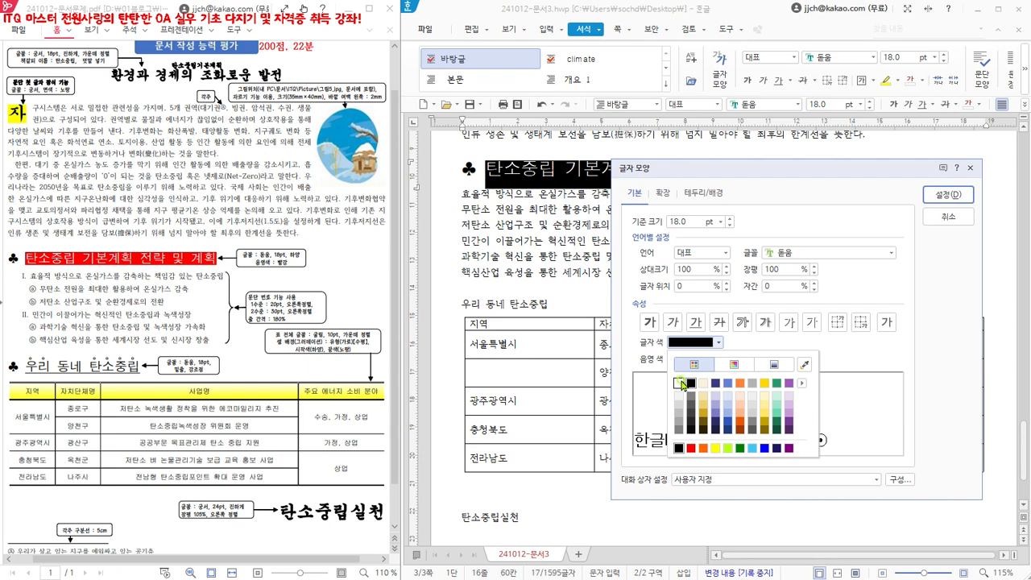
{"action": "left_click", "coordinate": [679, 383]}
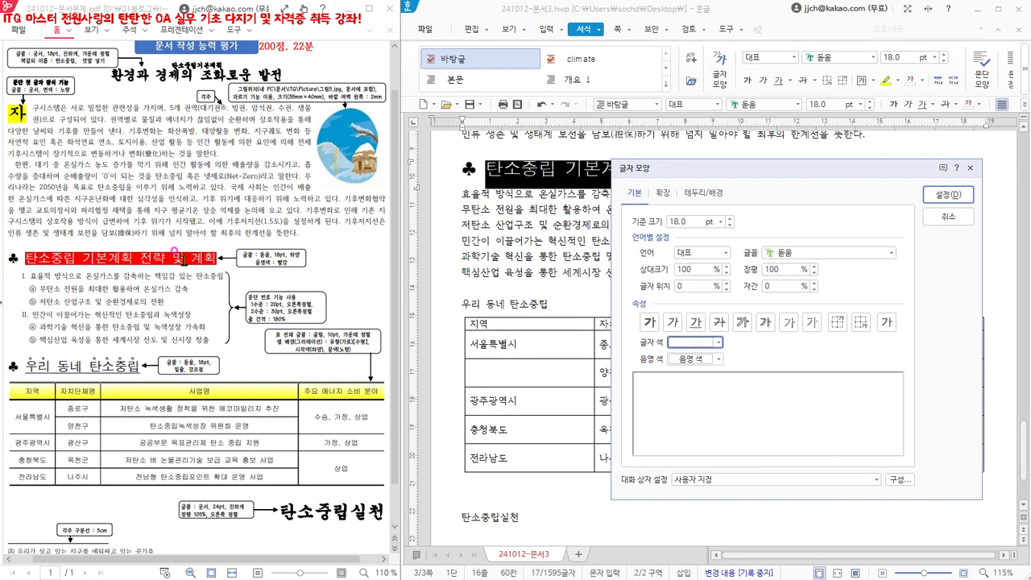
{"action": "left_click", "coordinate": [718, 360]}
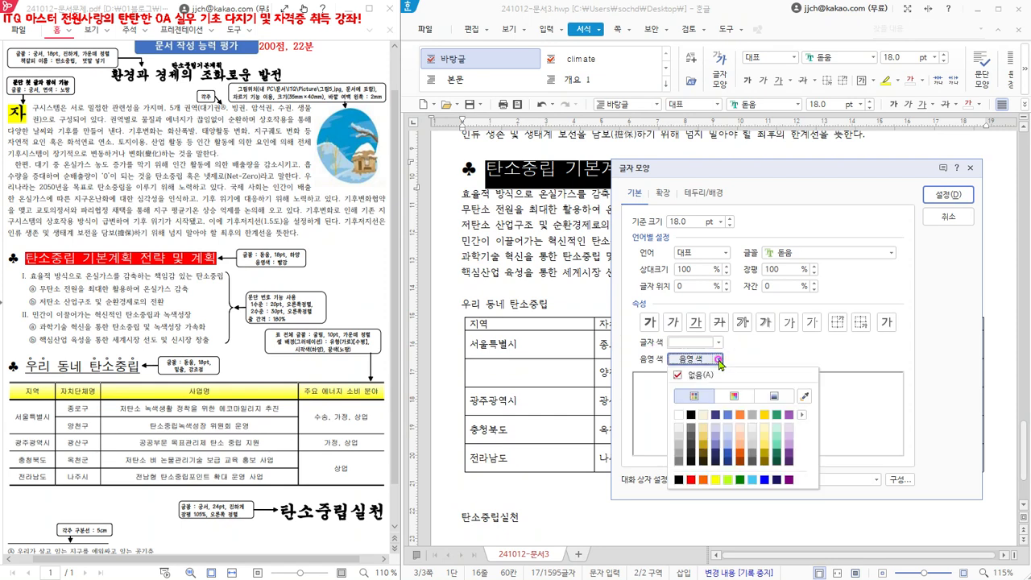
{"action": "left_click", "coordinate": [691, 480]}
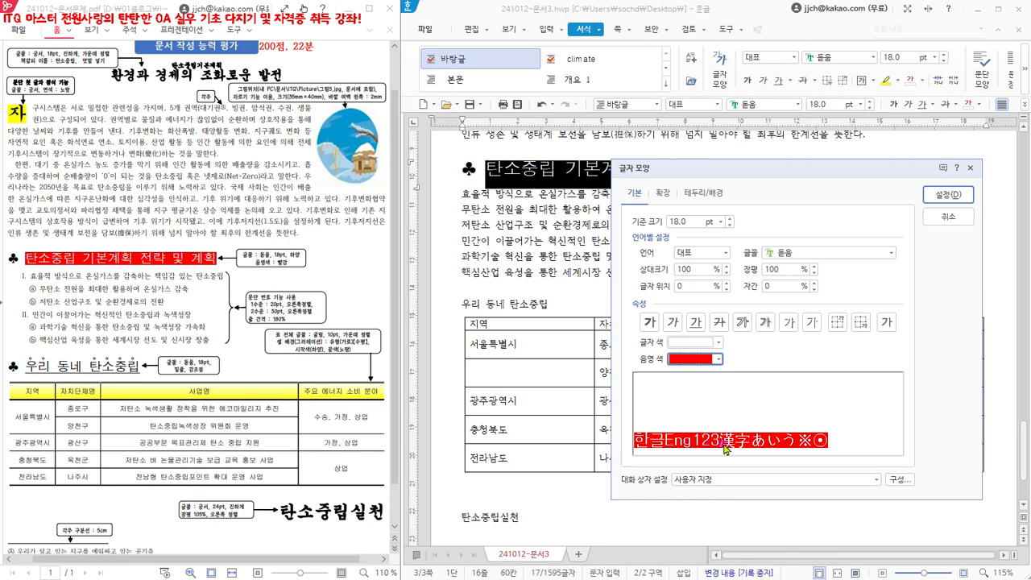
{"action": "left_click", "coordinate": [951, 195]}
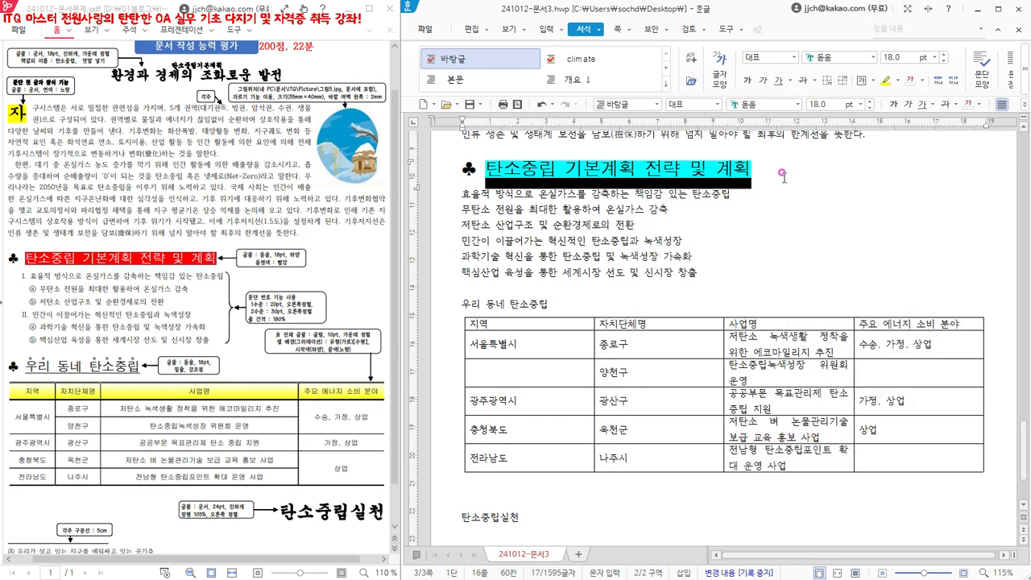
{"action": "left_click", "coordinate": [781, 175]}
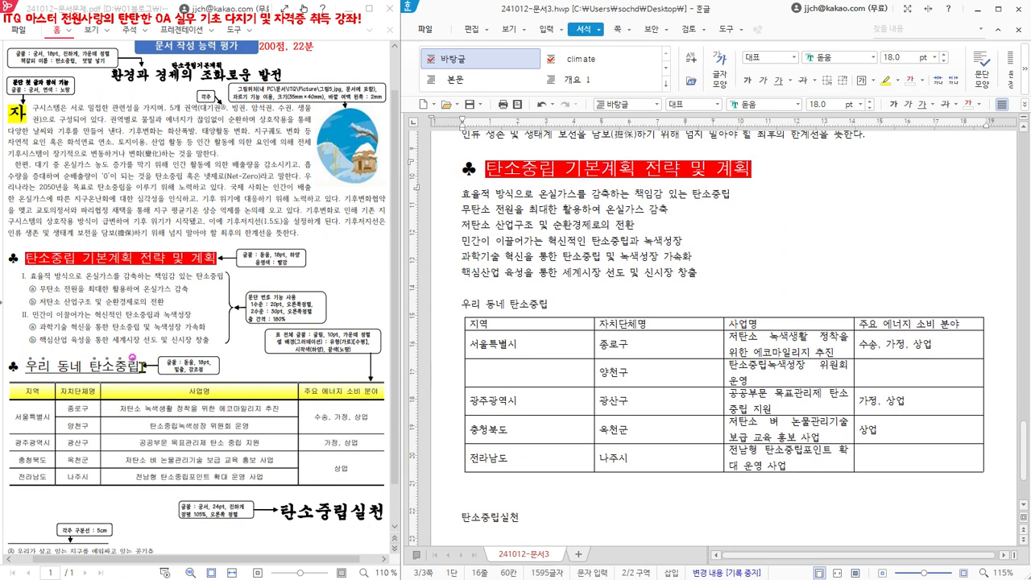
- Copy the ♣ and its space from the first heading to the start of the "우리 동네 탄소중립" heading
{"action": "left_click", "coordinate": [460, 304]}
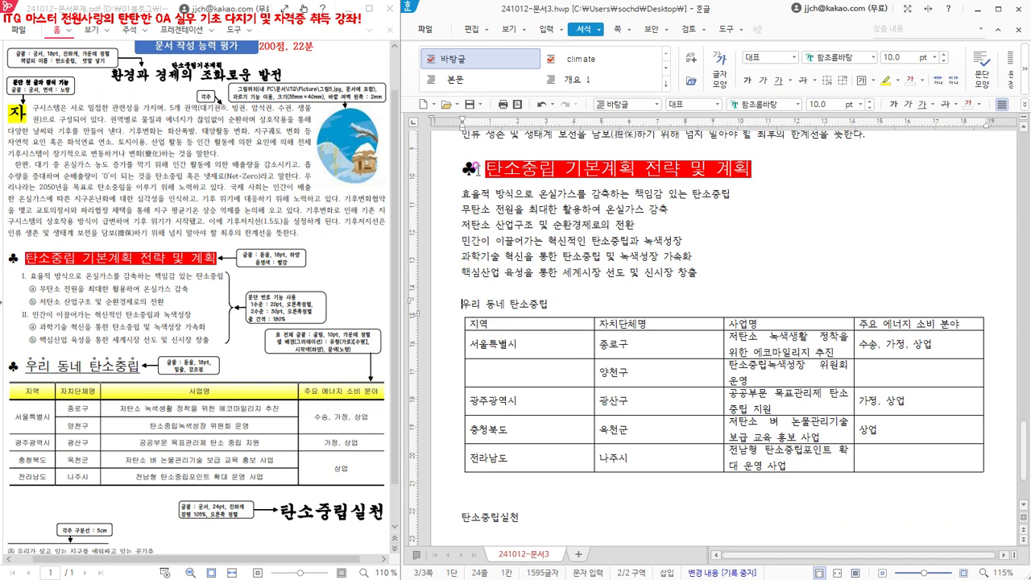
{"action": "left_click_drag", "start_coordinate": [461, 168], "coordinate": [483, 168]}
{"action": "key", "text": "ctrl+c"}
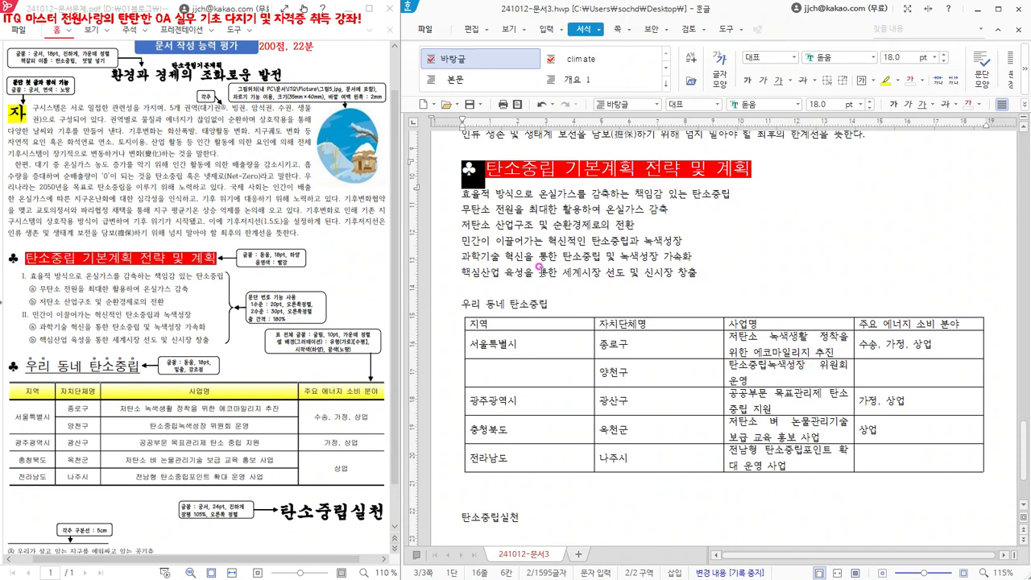
{"action": "left_click", "coordinate": [462, 302]}
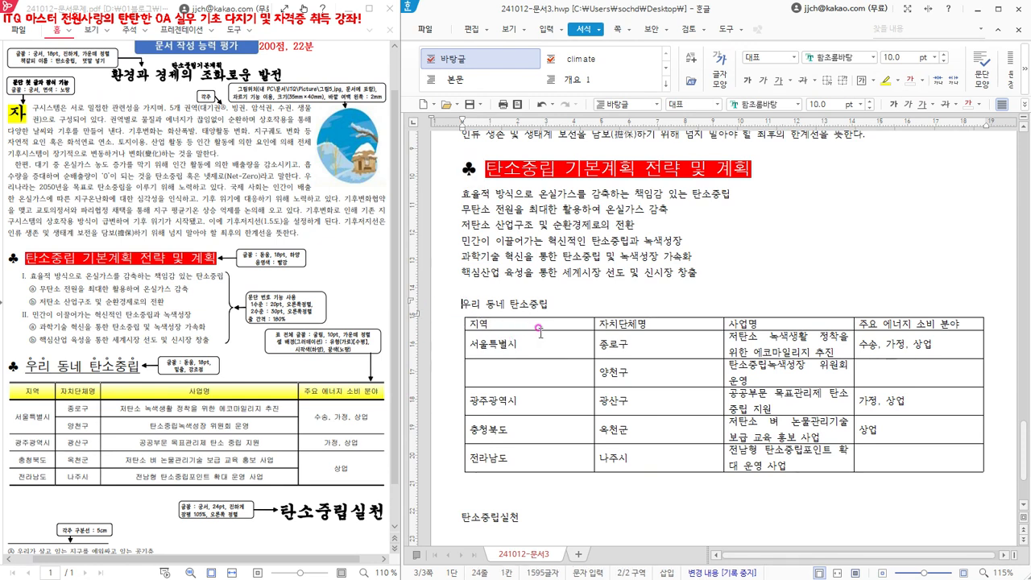
{"action": "key", "text": "ctrl+v"}
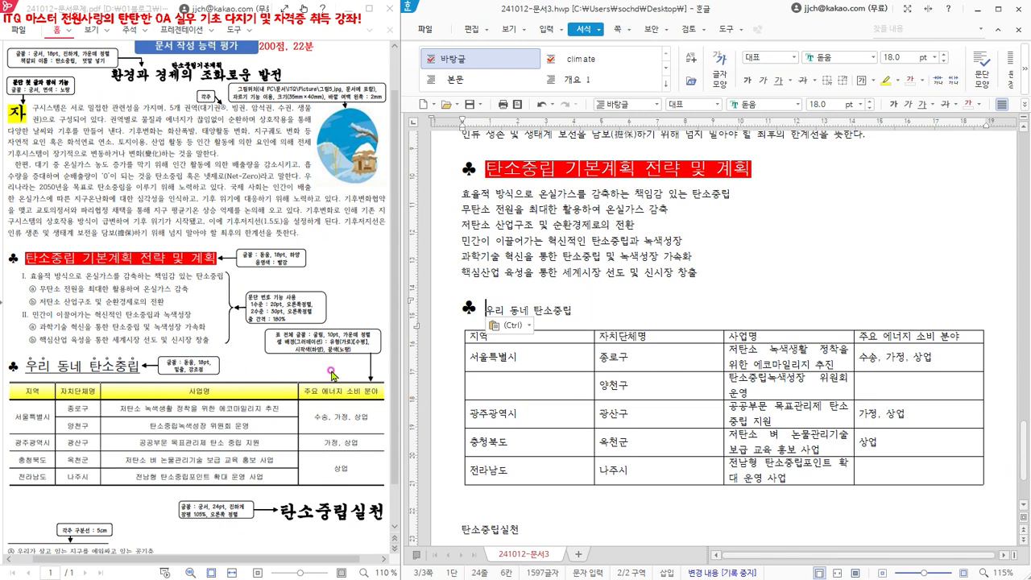
- Set the whole "♣ 우리 동네 탄소중립" heading line to the 돋움 font at 18 pt
{"action": "left_click_drag", "start_coordinate": [456, 307], "coordinate": [599, 316]}
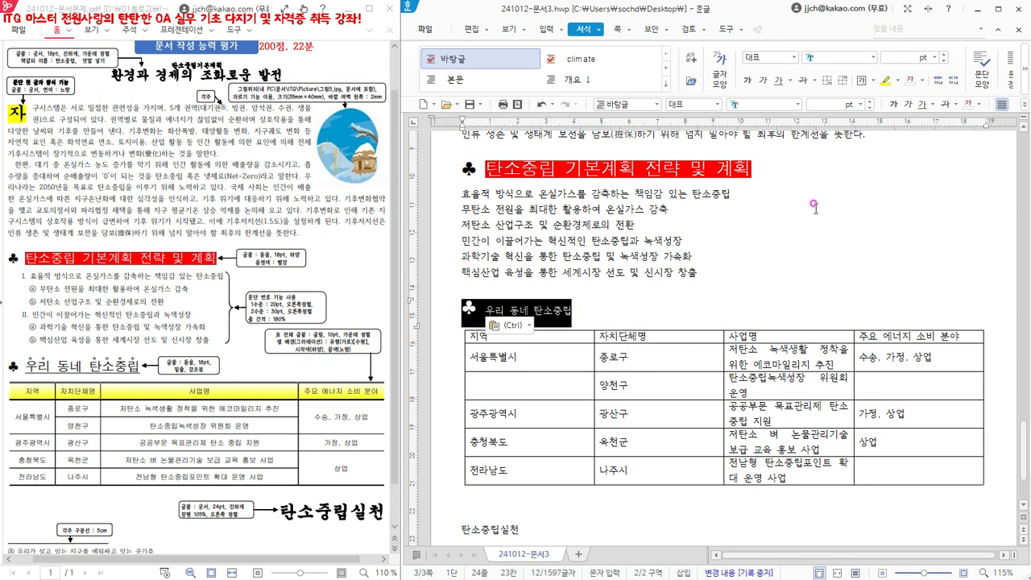
{"action": "left_click", "coordinate": [762, 106]}
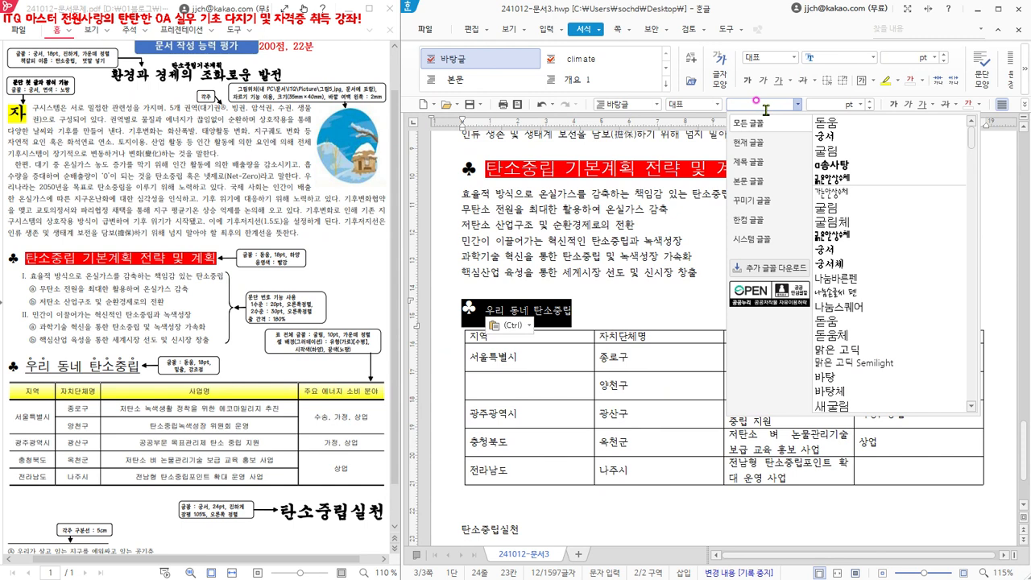
{"action": "type", "text": "돋"}
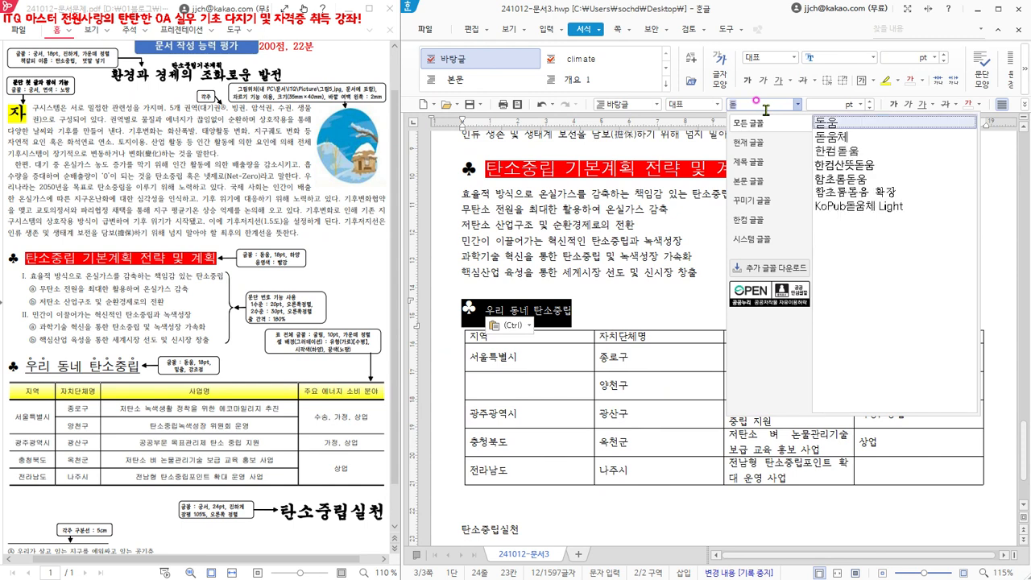
{"action": "type", "text": "움"}
{"action": "key", "text": "Return"}
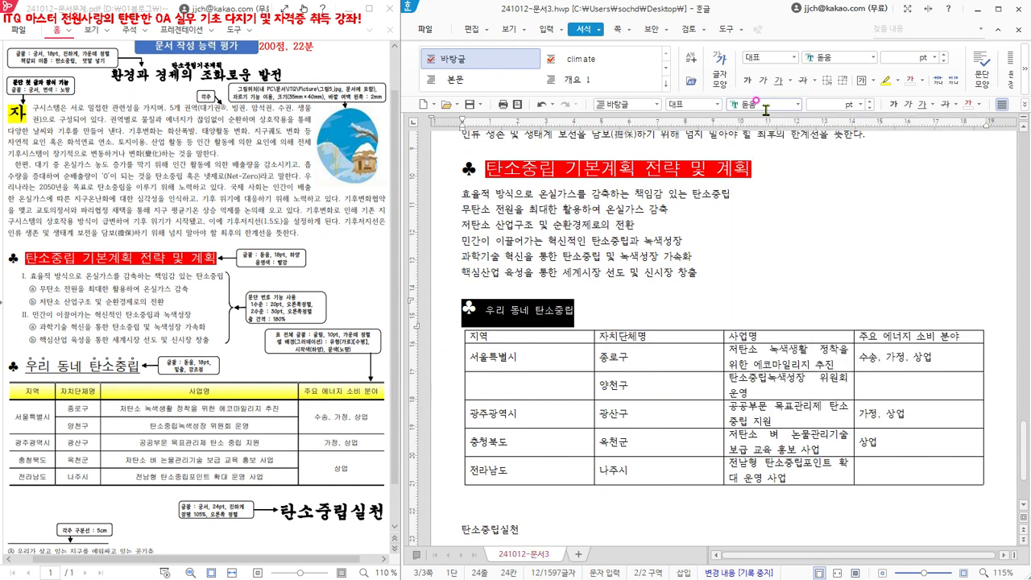
{"action": "left_click", "coordinate": [815, 105]}
{"action": "type", "text": "18"}
{"action": "key", "text": "Return"}
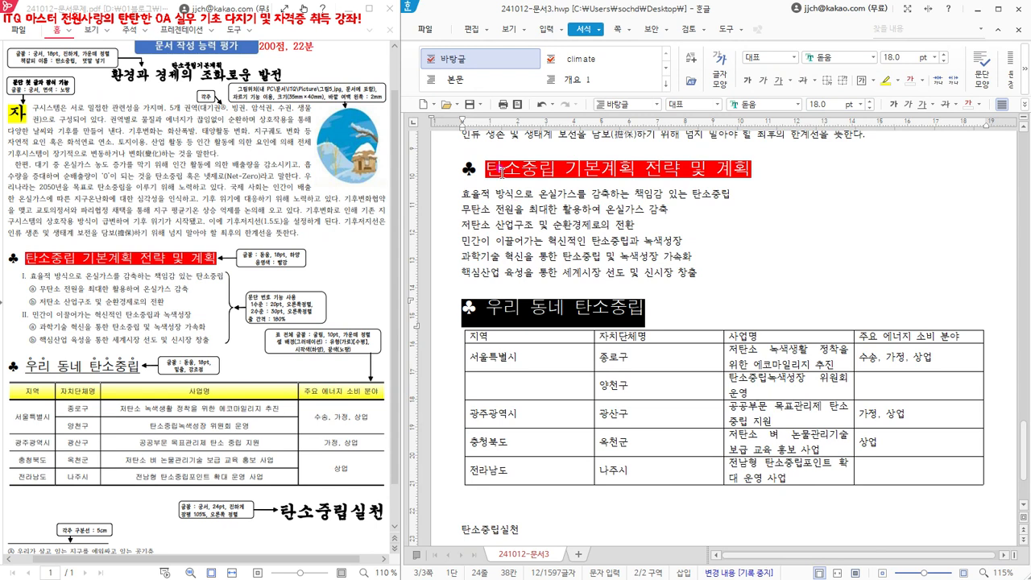
- Underline the heading text "우리 동네 탄소중립" with a single solid line, leaving out the ♣
{"action": "left_click", "coordinate": [509, 313]}
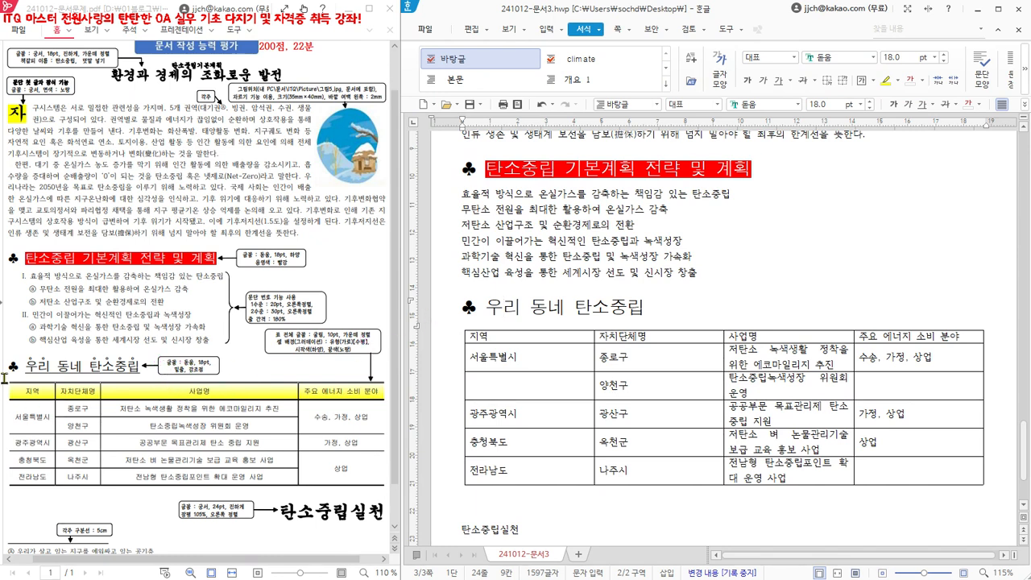
{"action": "left_click_drag", "start_coordinate": [487, 305], "coordinate": [647, 308]}
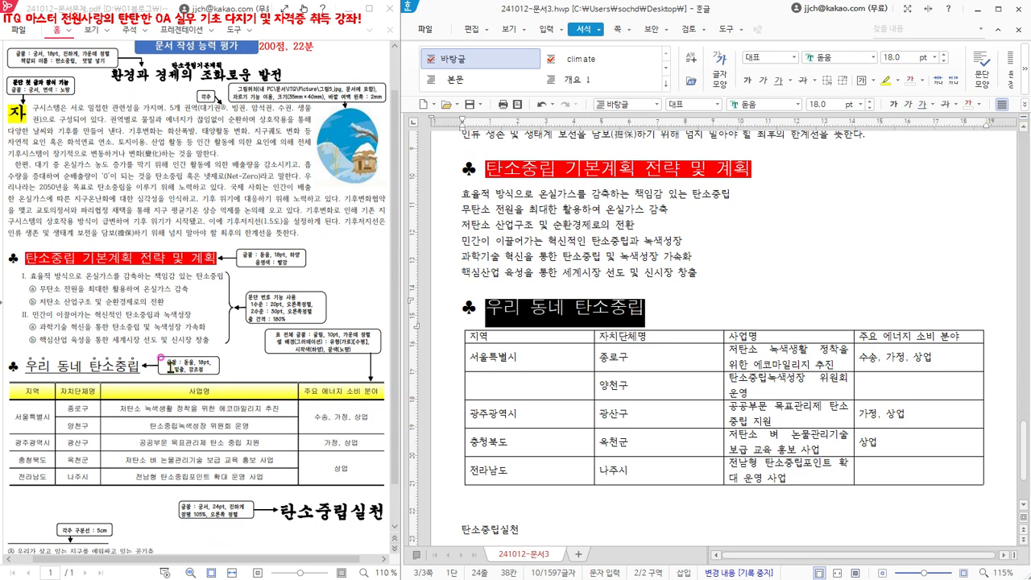
{"action": "left_click", "coordinate": [933, 104]}
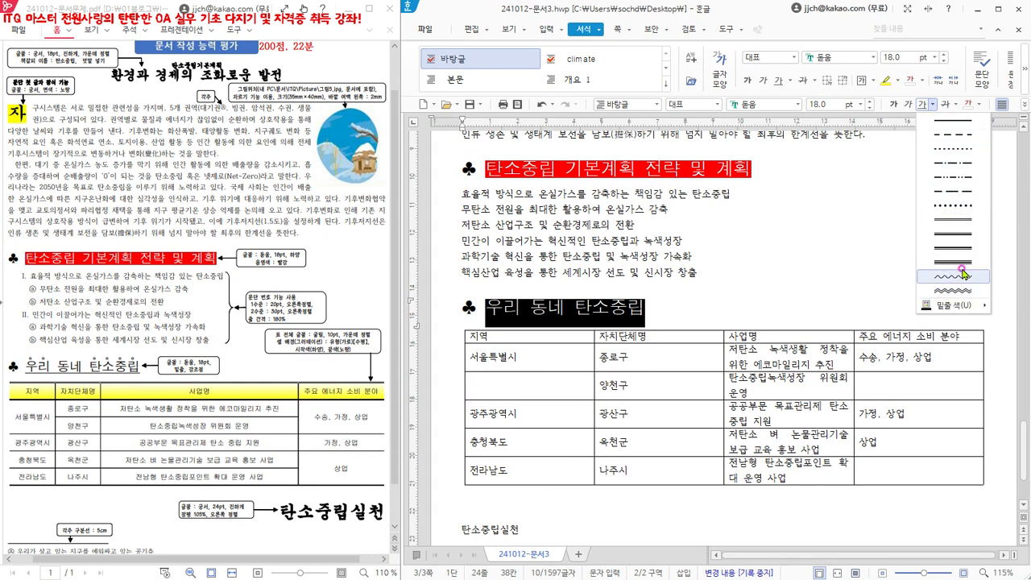
{"action": "left_click", "coordinate": [922, 105]}
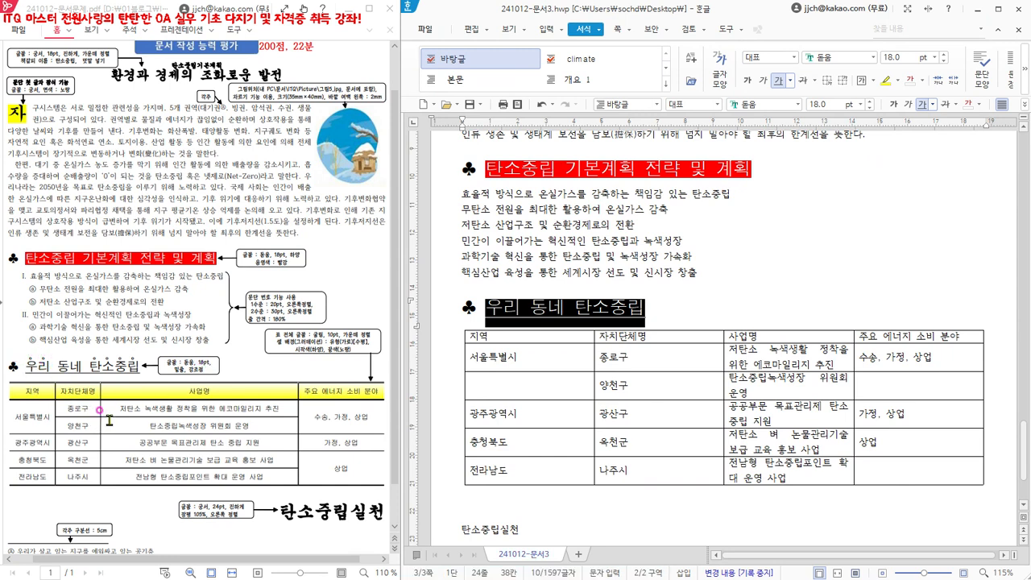
{"action": "left_click", "coordinate": [522, 305]}
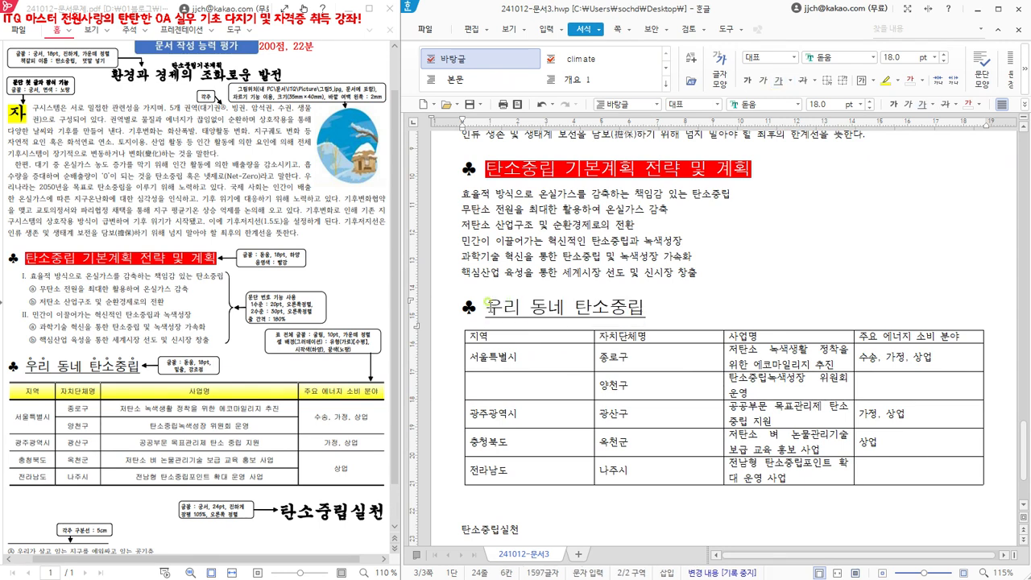
- Add hollow-circle emphasis marks (강조점) above the word "우리" in the second heading
{"action": "double_click", "coordinate": [514, 301]}
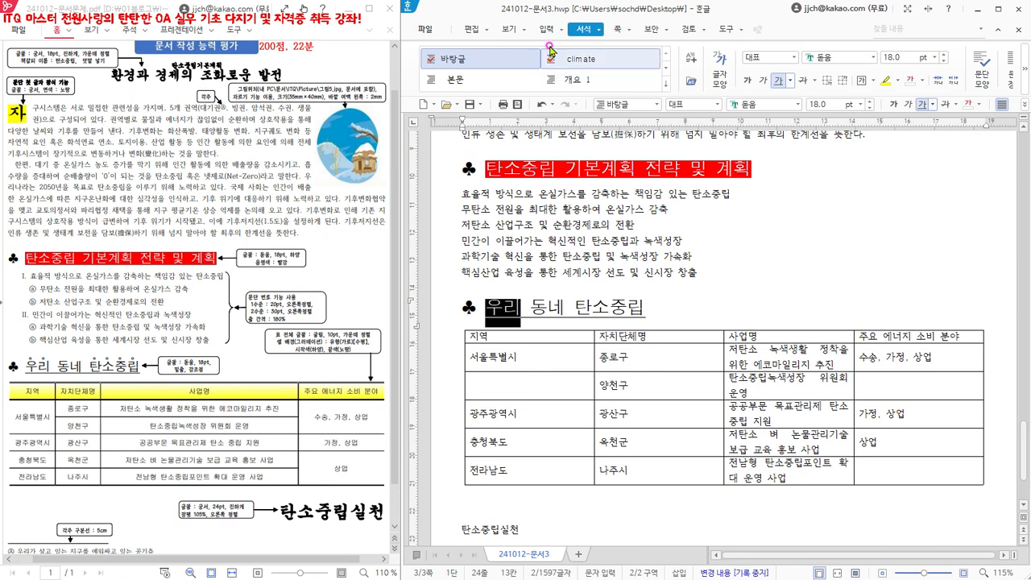
{"action": "left_click", "coordinate": [719, 75]}
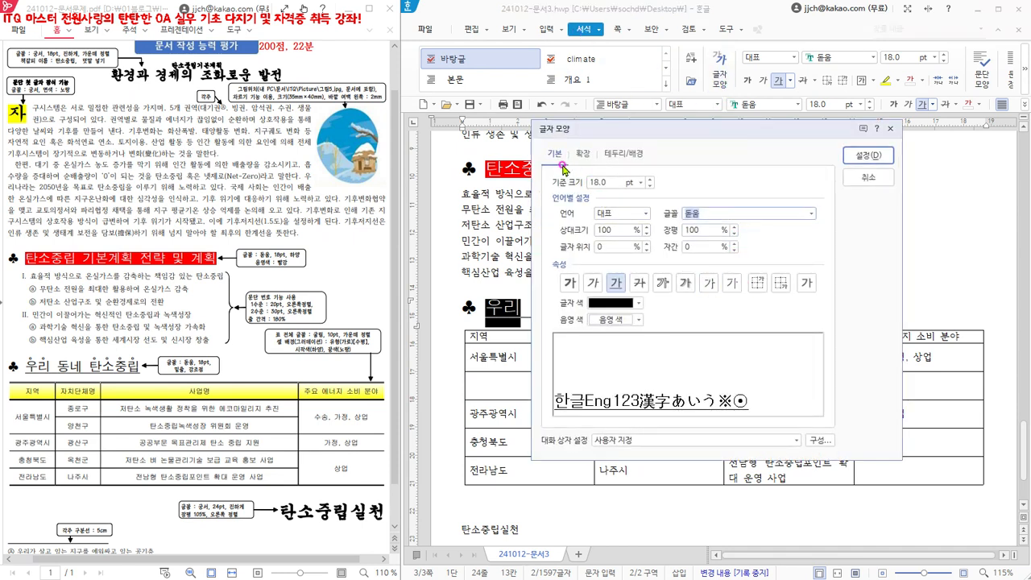
{"action": "left_click_drag", "start_coordinate": [610, 133], "coordinate": [659, 138]}
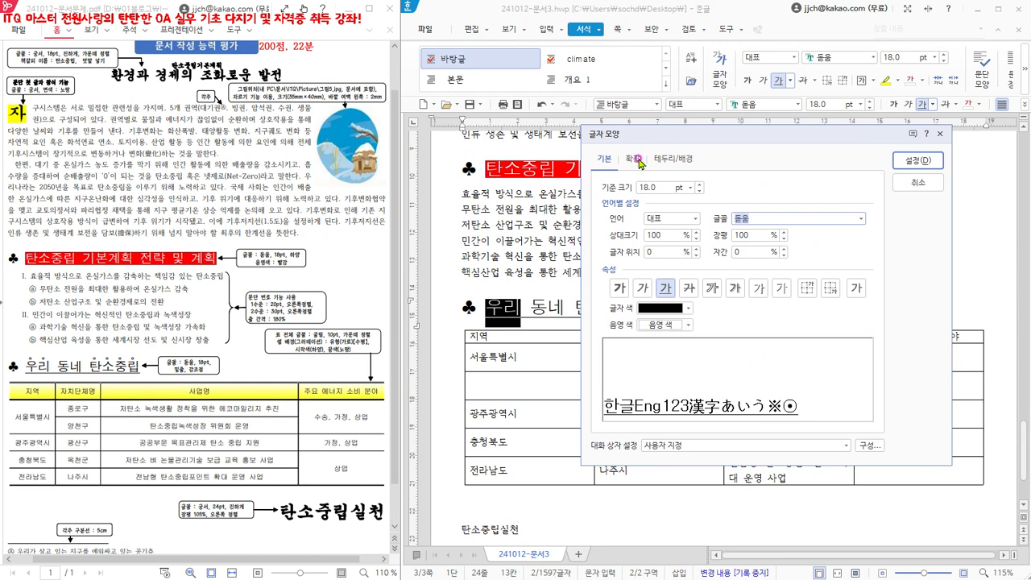
{"action": "left_click", "coordinate": [633, 159]}
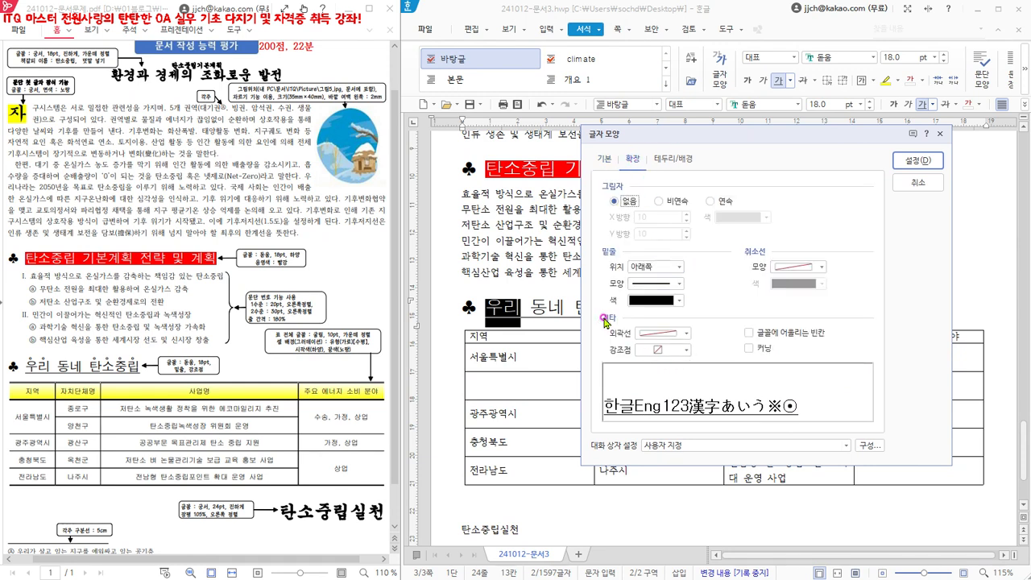
{"action": "left_click", "coordinate": [686, 351]}
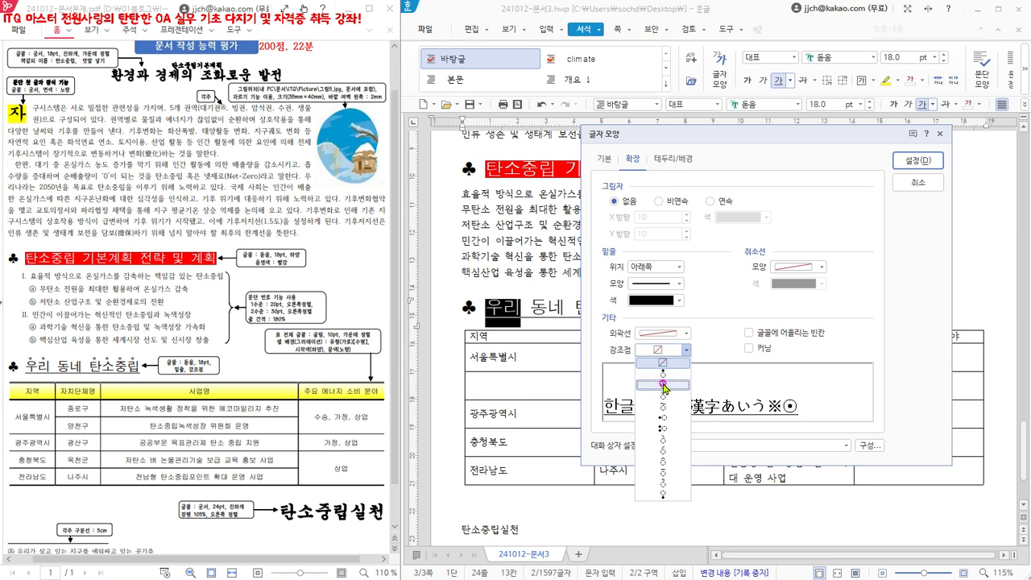
{"action": "left_click", "coordinate": [664, 386]}
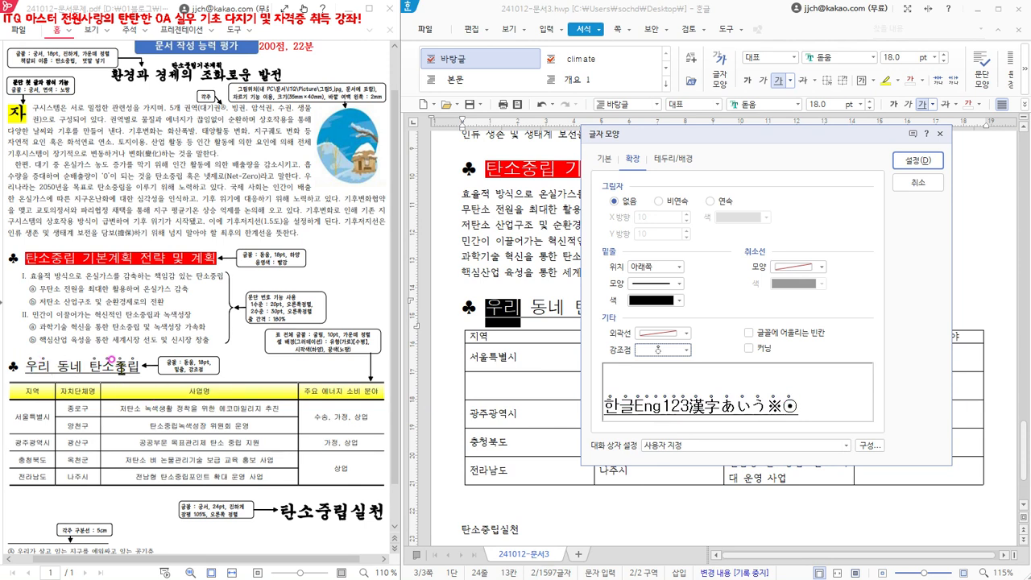
{"action": "left_click", "coordinate": [923, 162]}
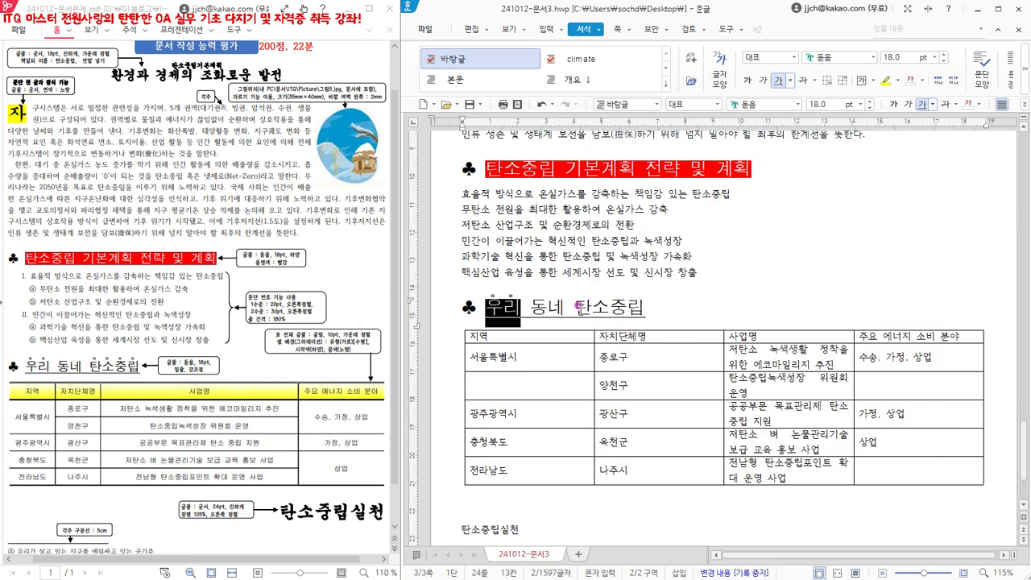
- Add the same hollow-circle emphasis marks (강조점) above "탄소중립" in the second heading
{"action": "left_click", "coordinate": [577, 307]}
{"action": "left_click_drag", "start_coordinate": [577, 307], "coordinate": [638, 307]}
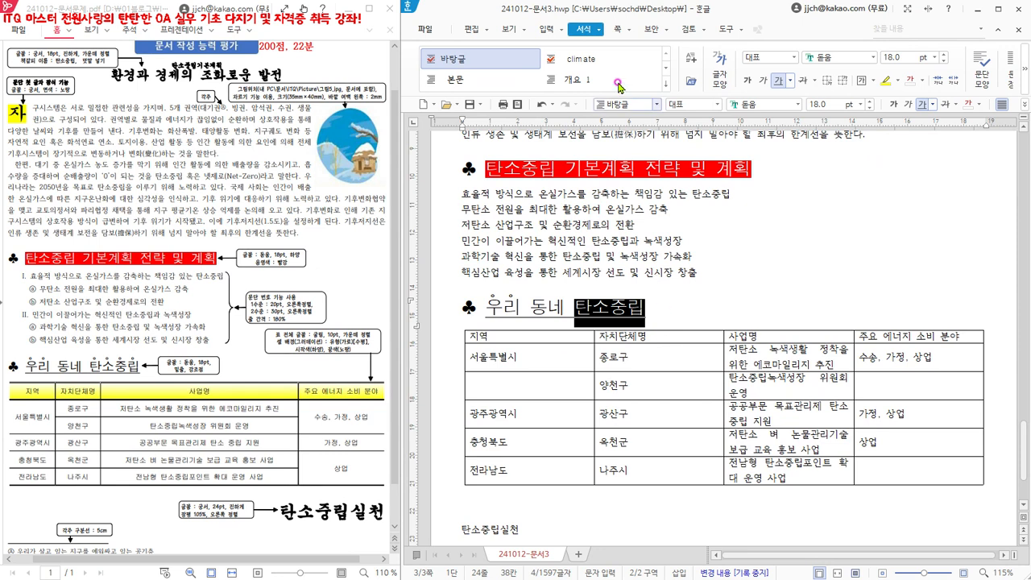
{"action": "left_click", "coordinate": [722, 71]}
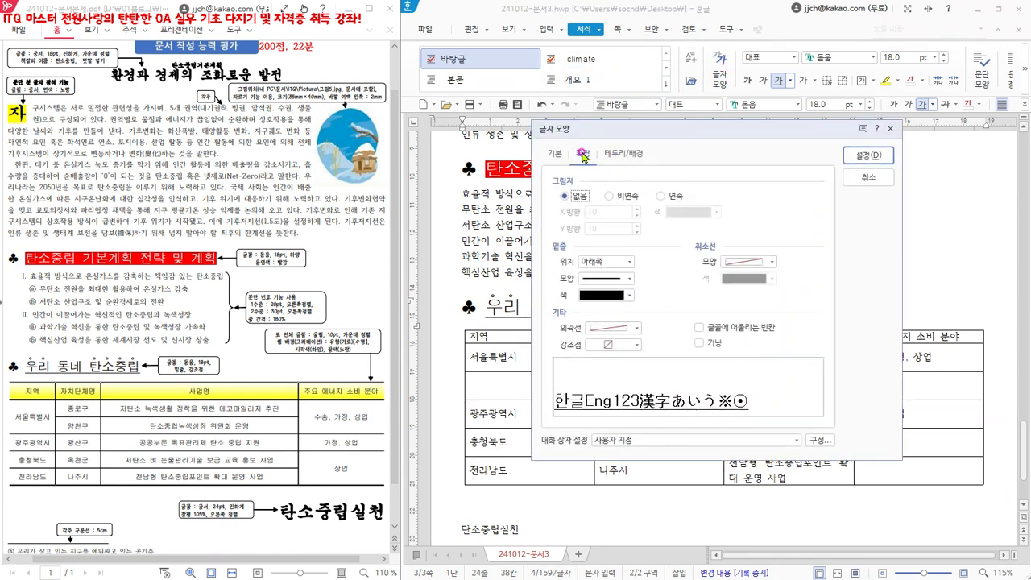
{"action": "left_click", "coordinate": [637, 345]}
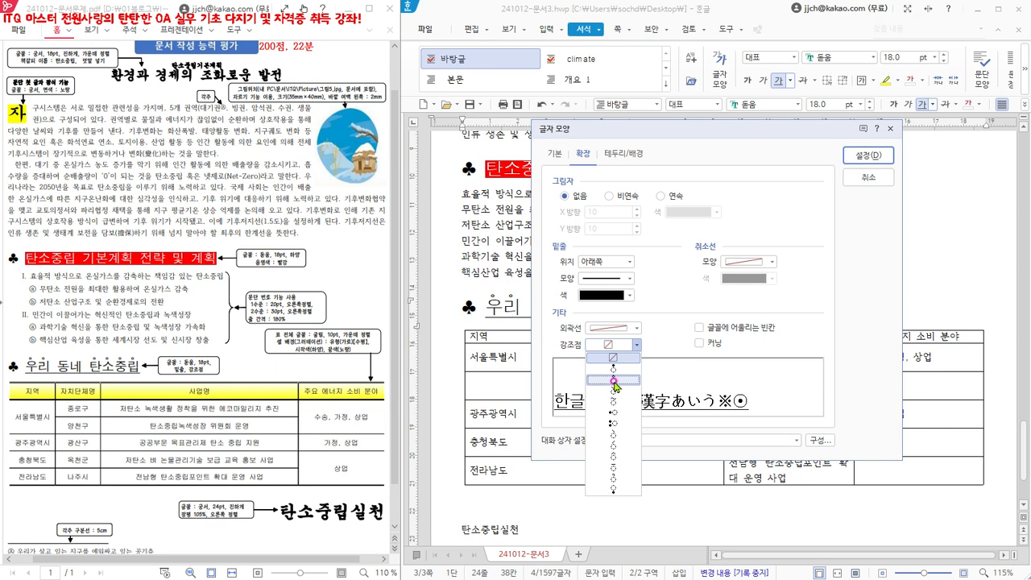
{"action": "left_click", "coordinate": [613, 381]}
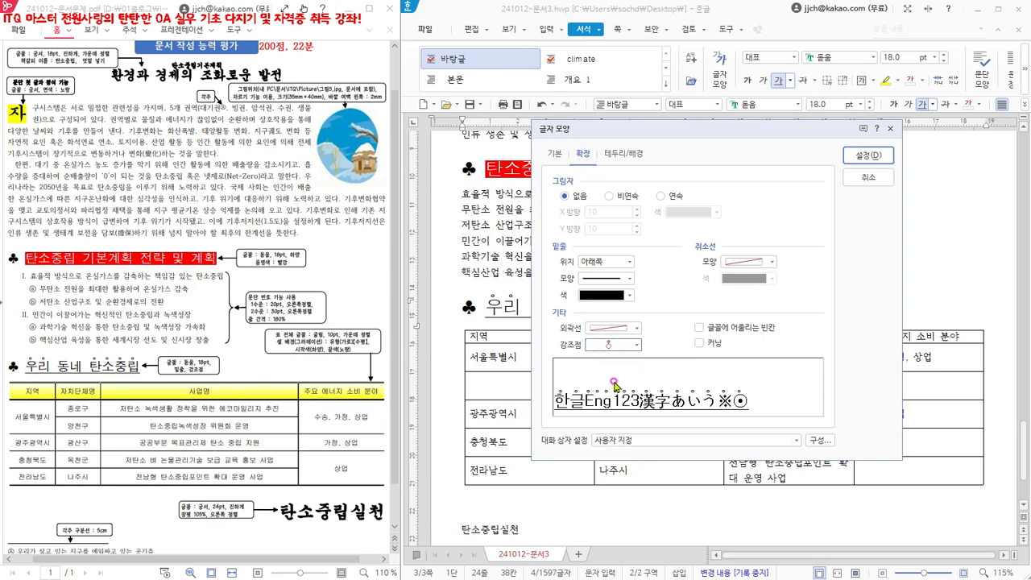
{"action": "left_click", "coordinate": [874, 156]}
{"action": "left_click", "coordinate": [700, 307]}
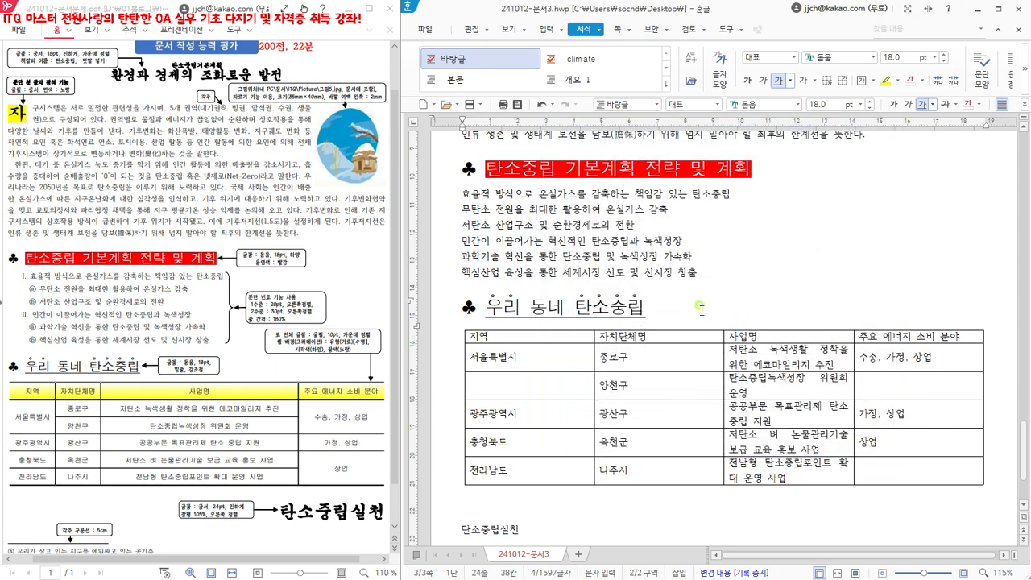
{"action": "left_click", "coordinate": [482, 298]}
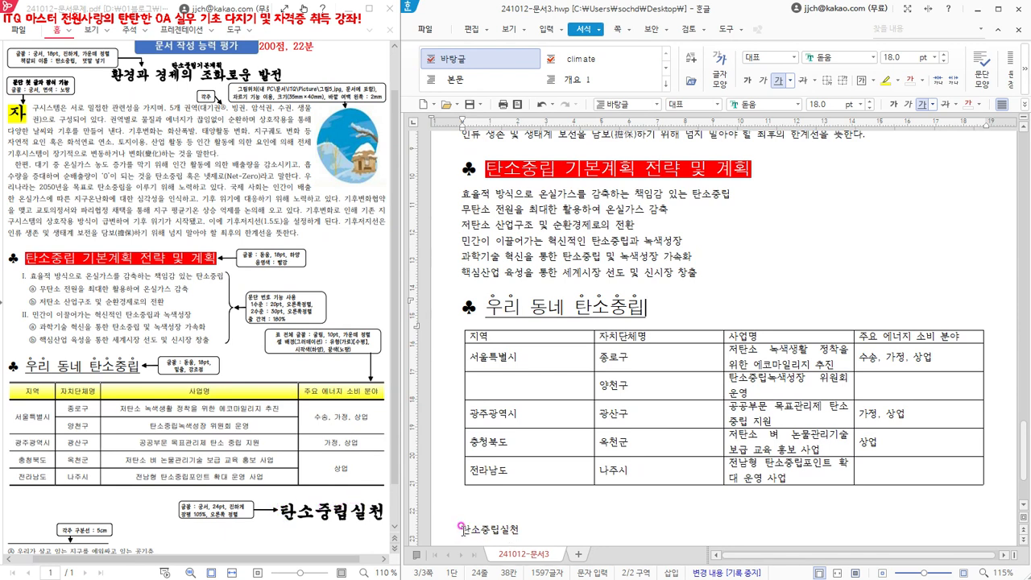
- In the character formatting of the closing line "탄소중립실천" below the table, set the size to 24 pt and the font to 궁서
{"action": "left_click_drag", "start_coordinate": [461, 527], "coordinate": [524, 530]}
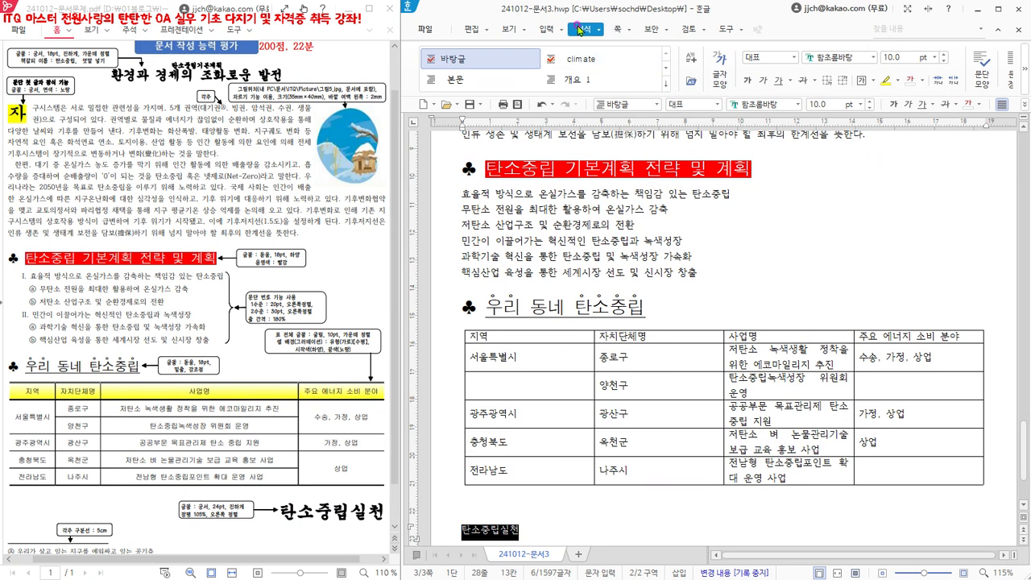
{"action": "left_click", "coordinate": [721, 68]}
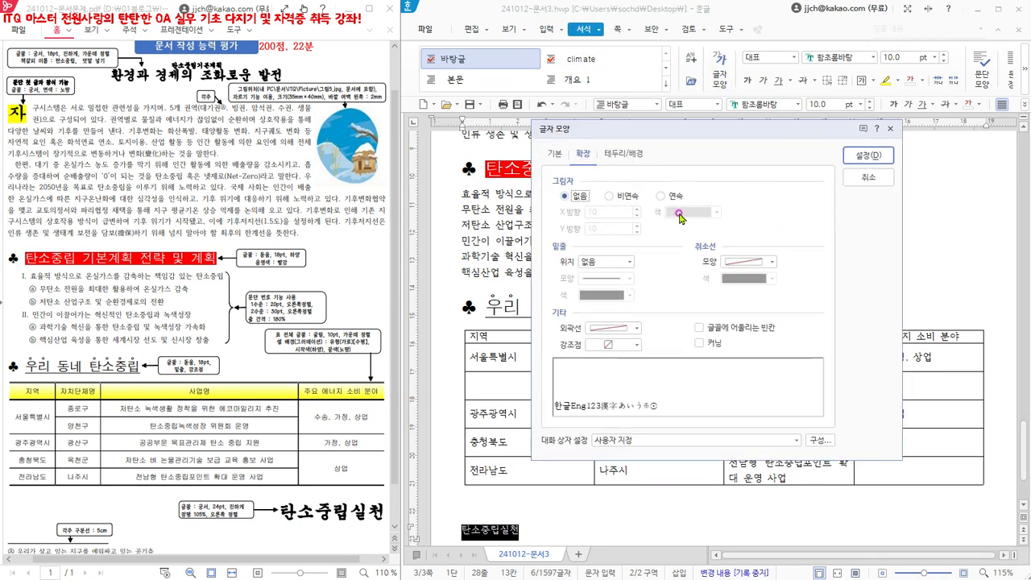
{"action": "left_click", "coordinate": [555, 154]}
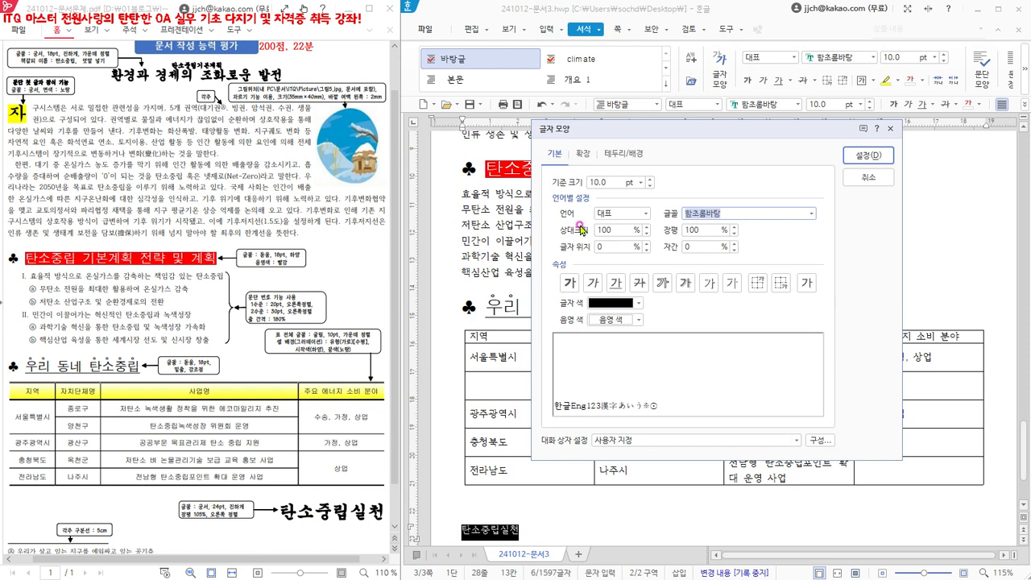
{"action": "double_click", "coordinate": [615, 182]}
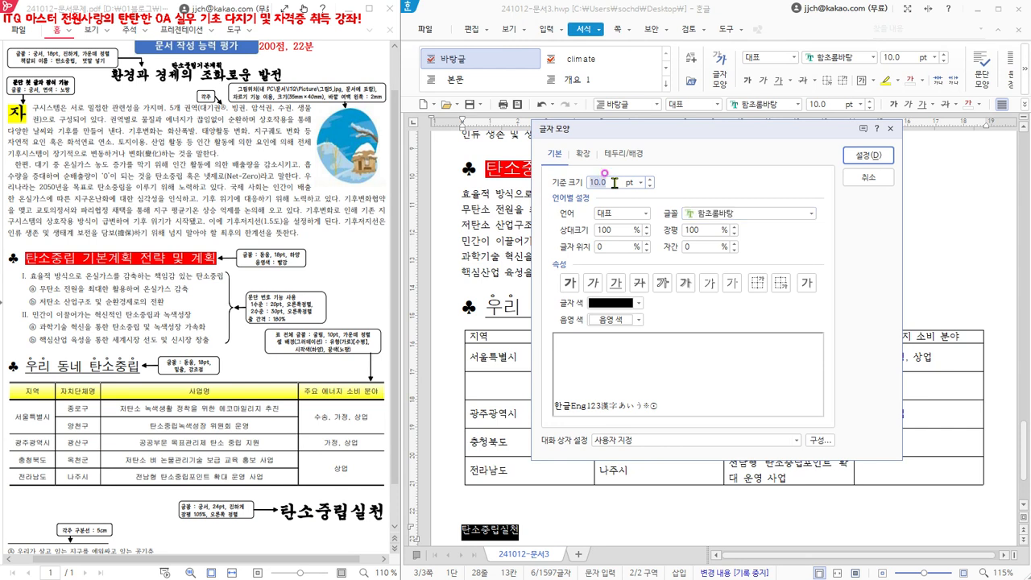
{"action": "type", "text": "24"}
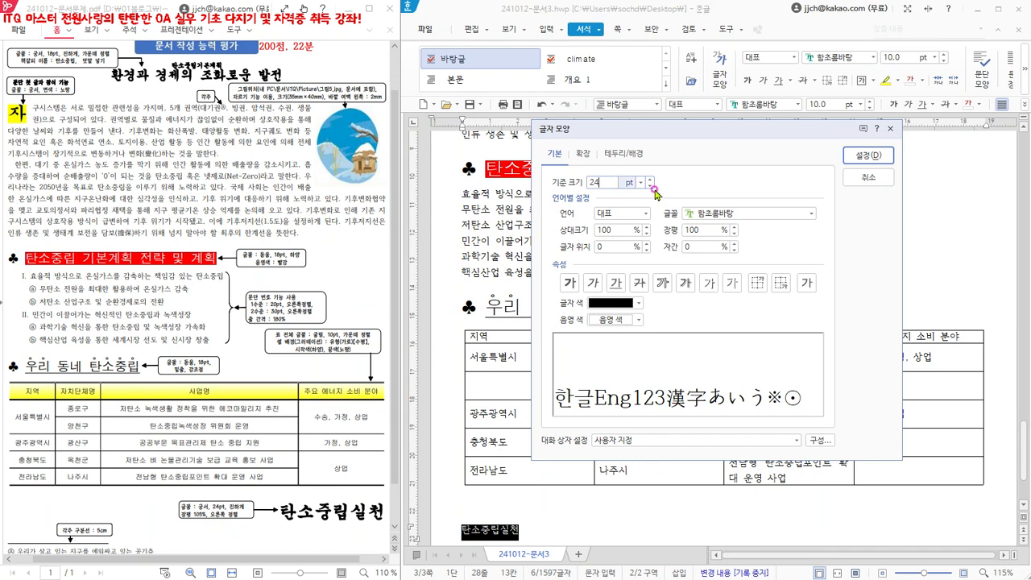
{"action": "left_click", "coordinate": [759, 215]}
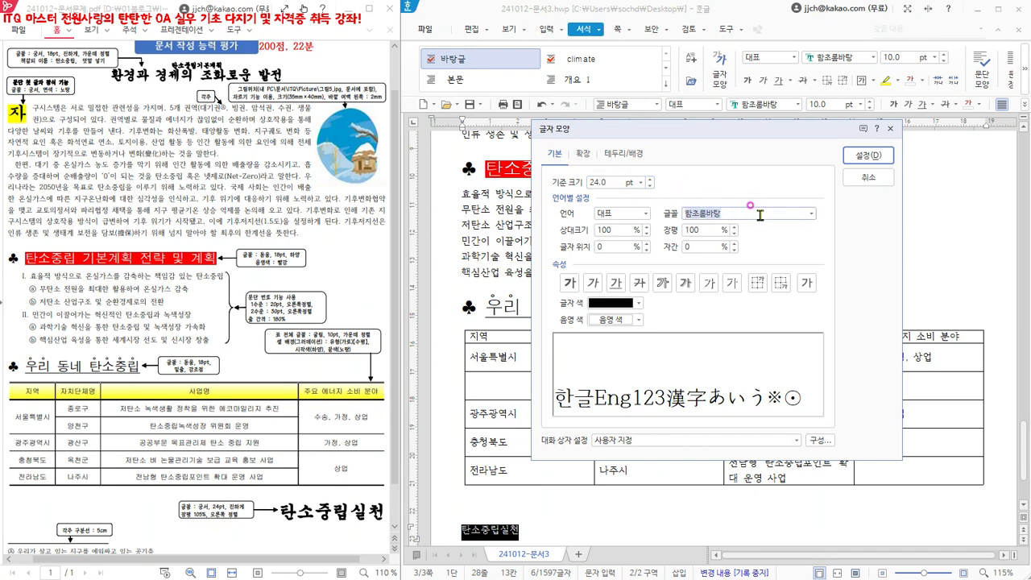
{"action": "type", "text": "궁서"}
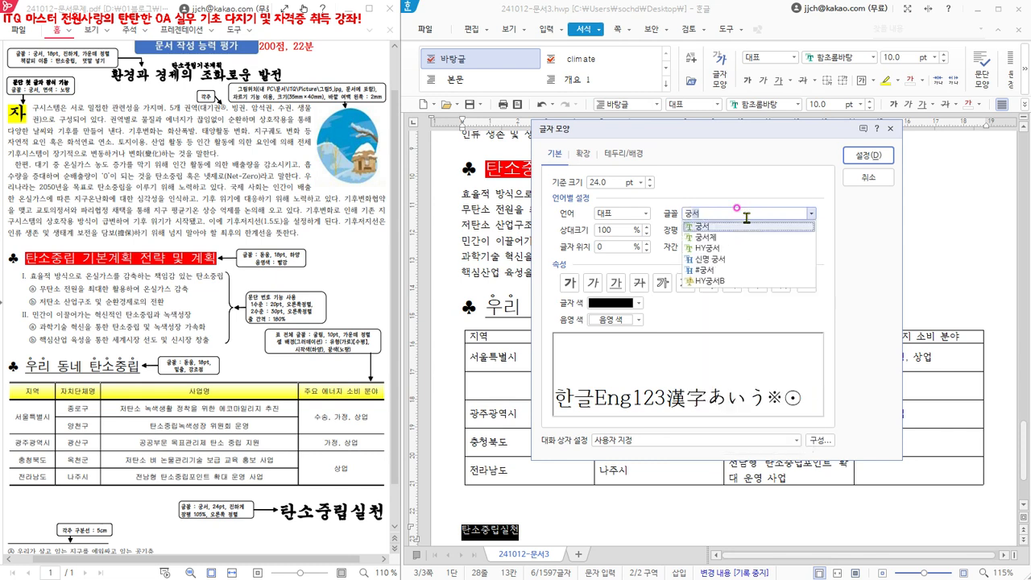
{"action": "left_click", "coordinate": [719, 228]}
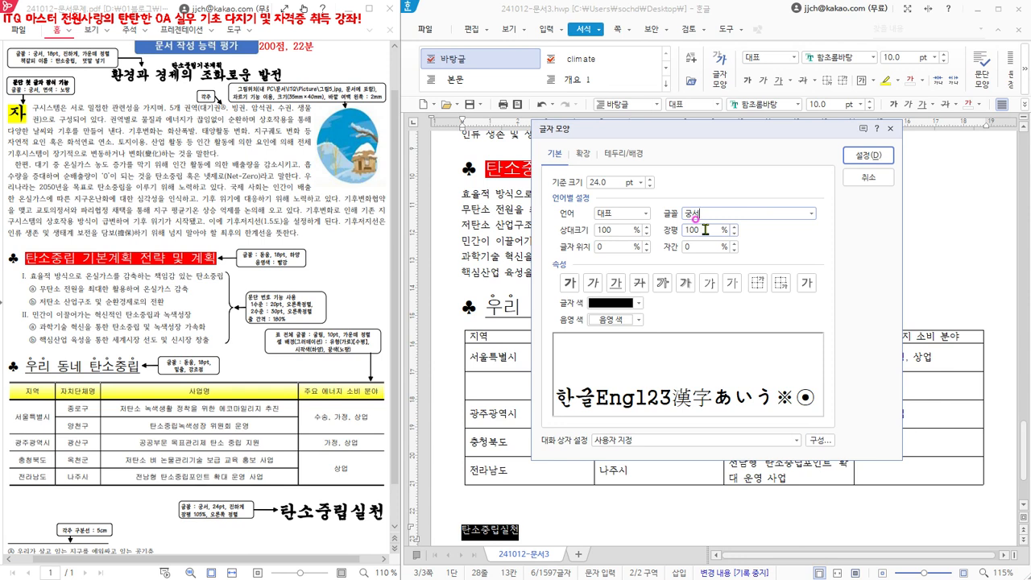
- Set the closing line's character width (장평) to 105%, make it bold, and apply the character formatting
{"action": "left_click", "coordinate": [708, 229]}
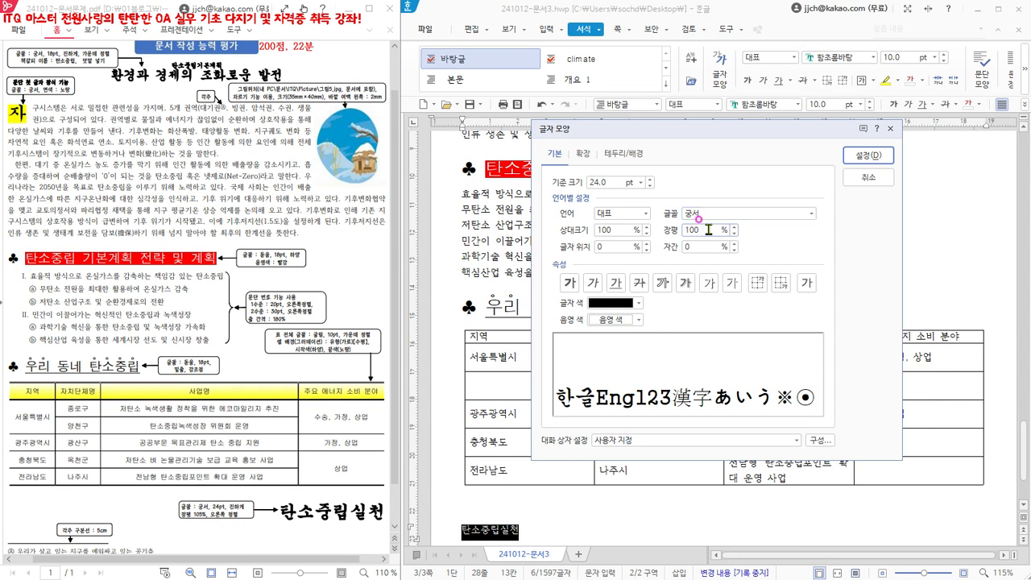
{"action": "type", "text": "105"}
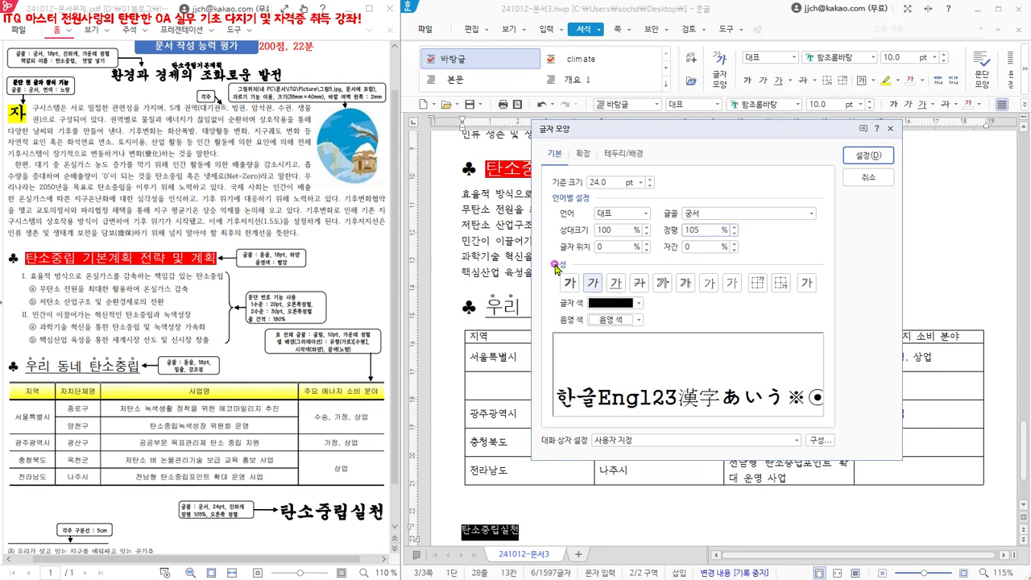
{"action": "left_click", "coordinate": [548, 264]}
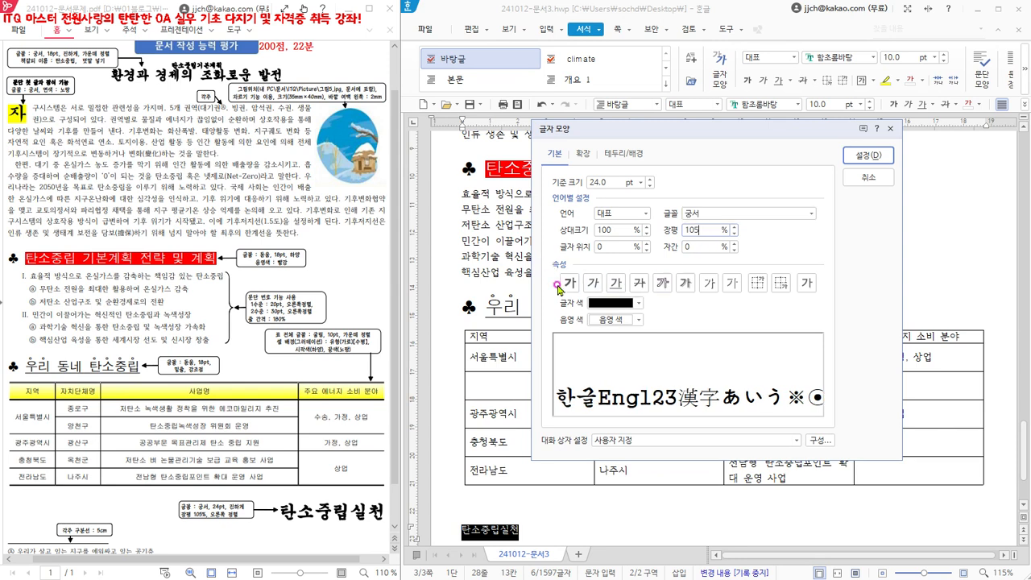
{"action": "left_click", "coordinate": [570, 285]}
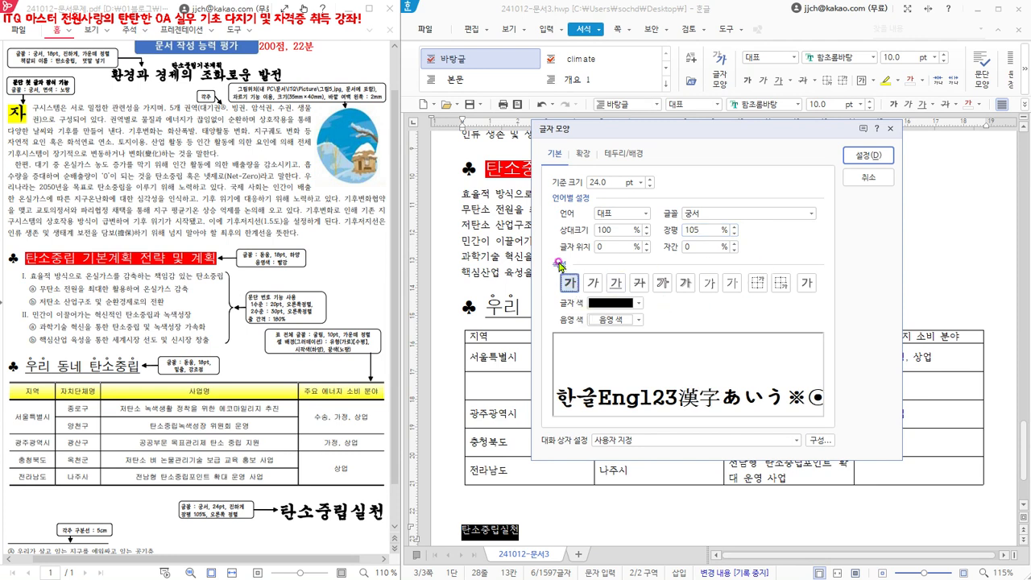
{"action": "left_click", "coordinate": [746, 313]}
{"action": "left_click", "coordinate": [628, 342]}
{"action": "left_click", "coordinate": [241, 500]}
{"action": "left_click", "coordinate": [469, 375]}
{"action": "left_click", "coordinate": [644, 247]}
{"action": "left_click", "coordinate": [868, 155]}
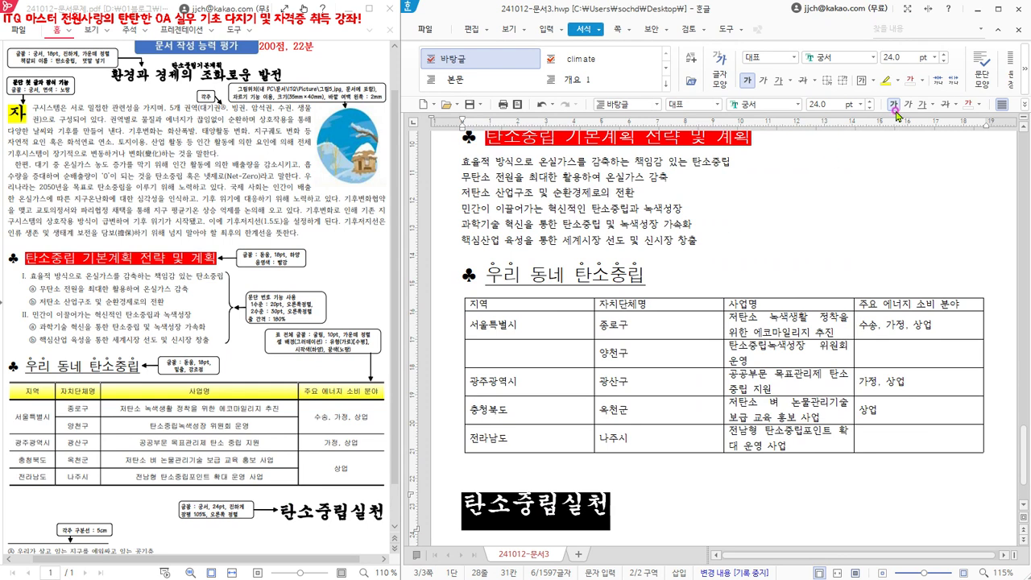
- Right-align the closing line "탄소중립실천" below the table and deselect it
{"action": "left_click", "coordinate": [1006, 105]}
{"action": "left_click", "coordinate": [1001, 104]}
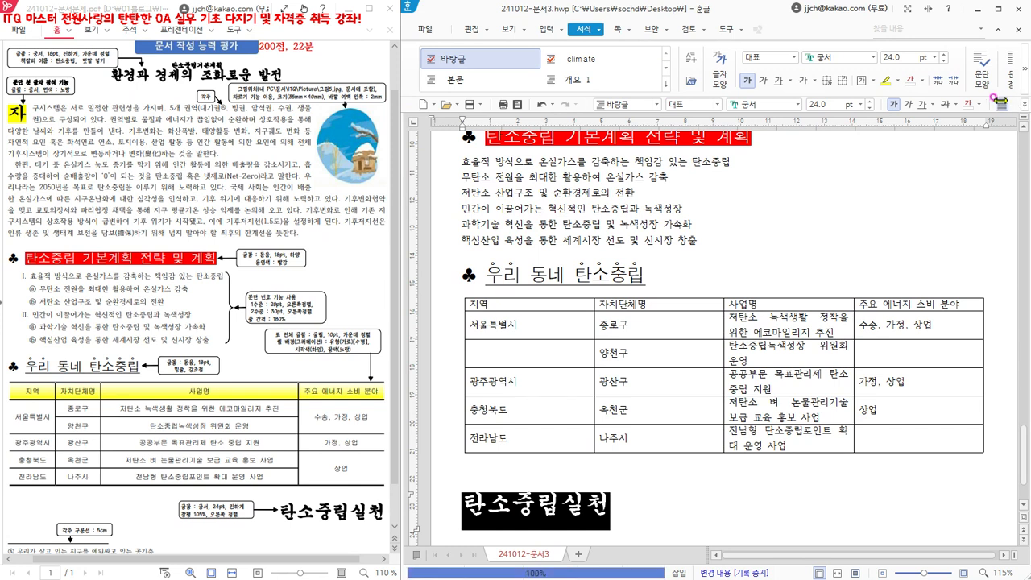
{"action": "left_click", "coordinate": [983, 106]}
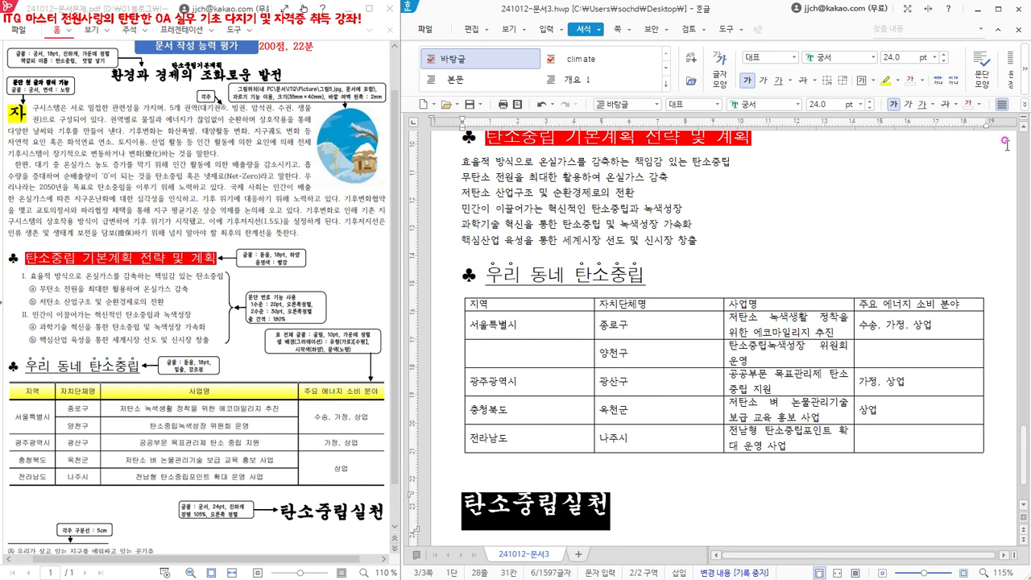
{"action": "left_click", "coordinate": [1026, 106]}
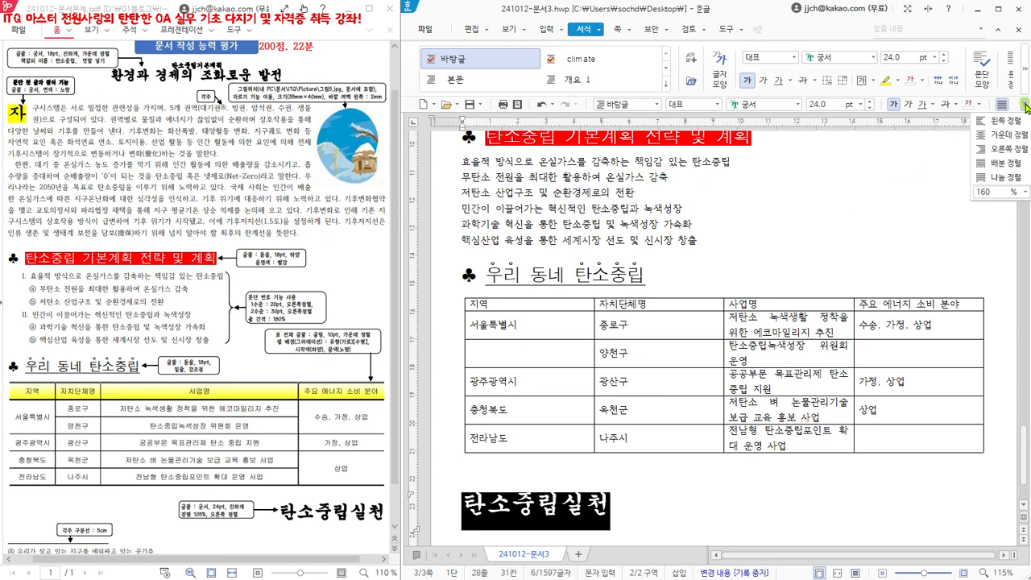
{"action": "left_click", "coordinate": [999, 149]}
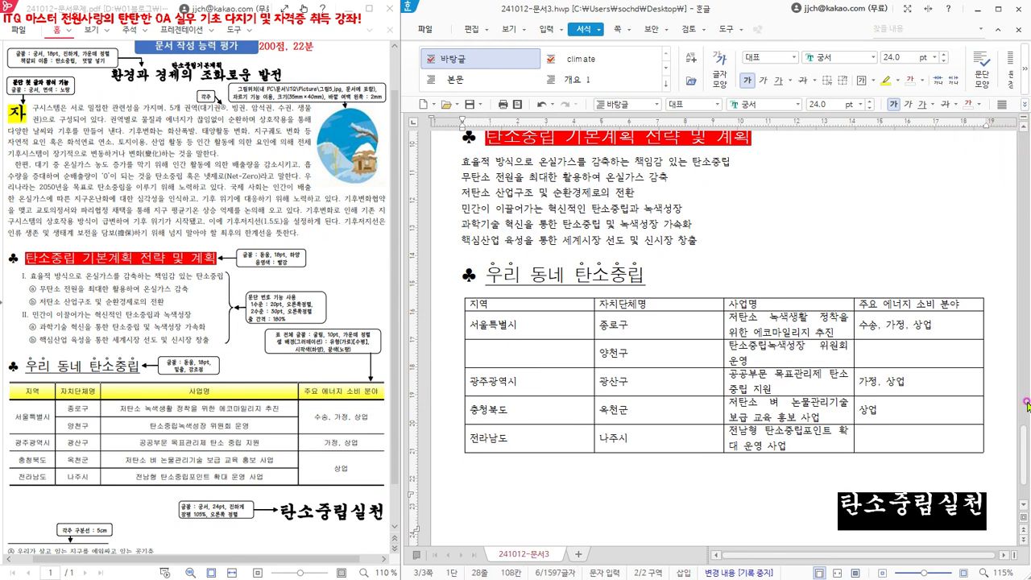
{"action": "left_click", "coordinate": [822, 503]}
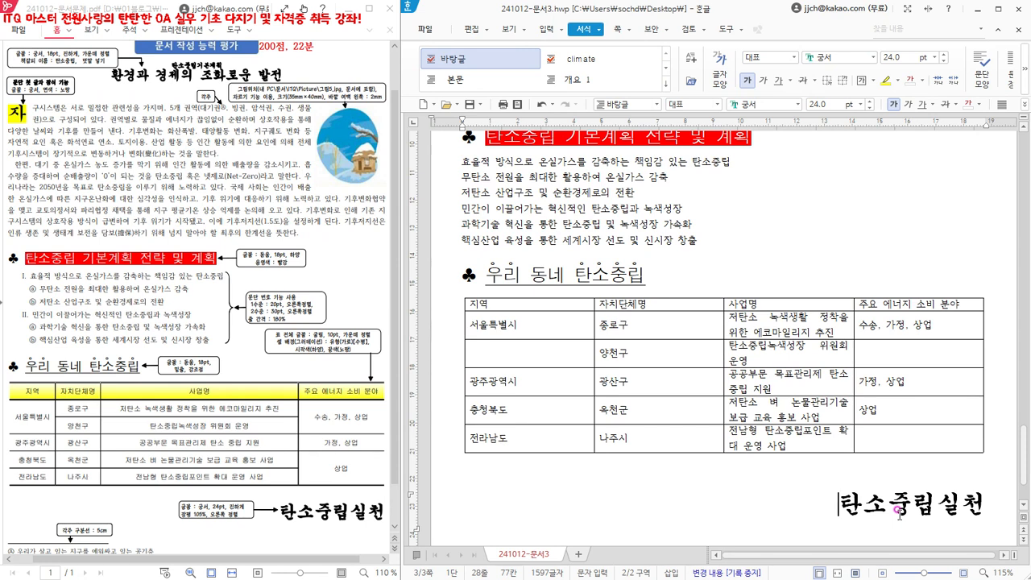
- Save a copy of the document to the desktop (바탕 화면) under the name 241012-문서4.hwp
{"action": "left_click", "coordinate": [423, 30]}
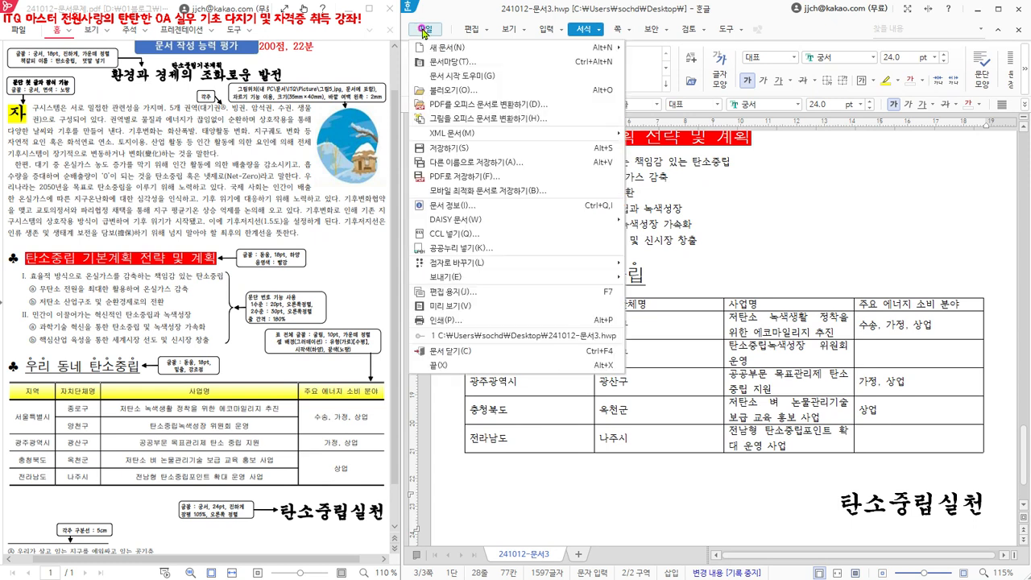
{"action": "left_click", "coordinate": [500, 162]}
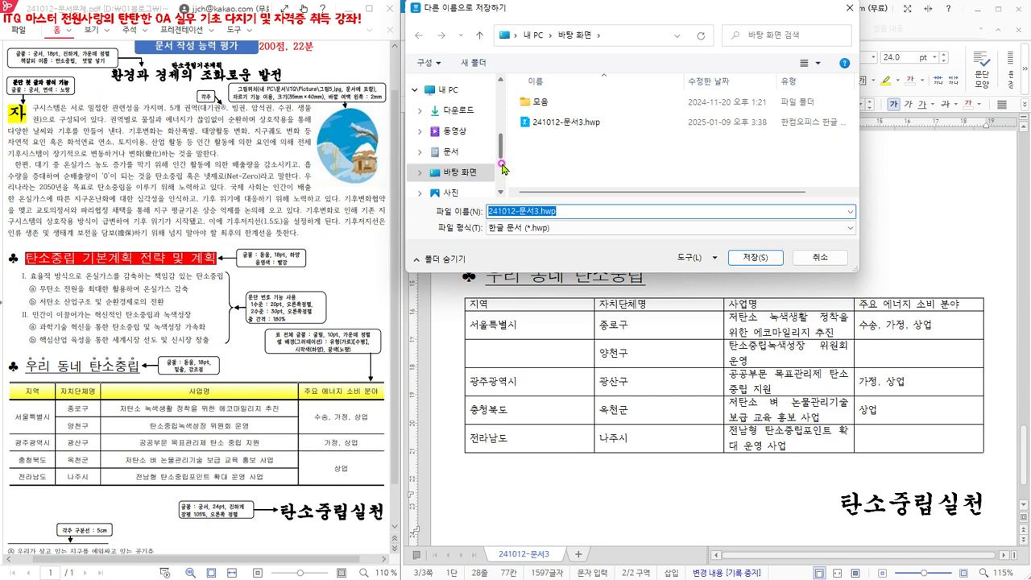
{"action": "left_click", "coordinate": [445, 172]}
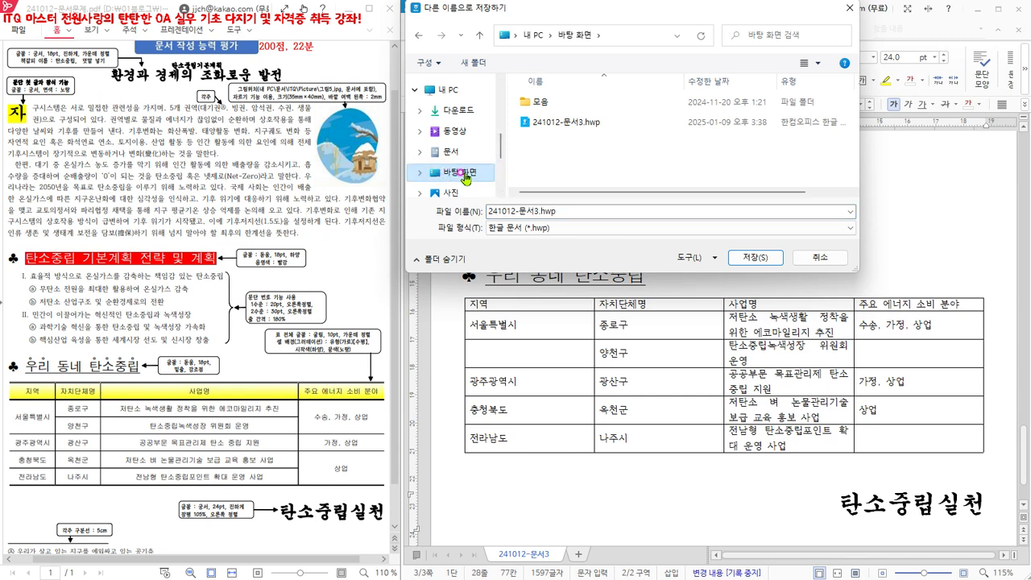
{"action": "left_click", "coordinate": [535, 211]}
{"action": "left_click", "coordinate": [535, 211]}
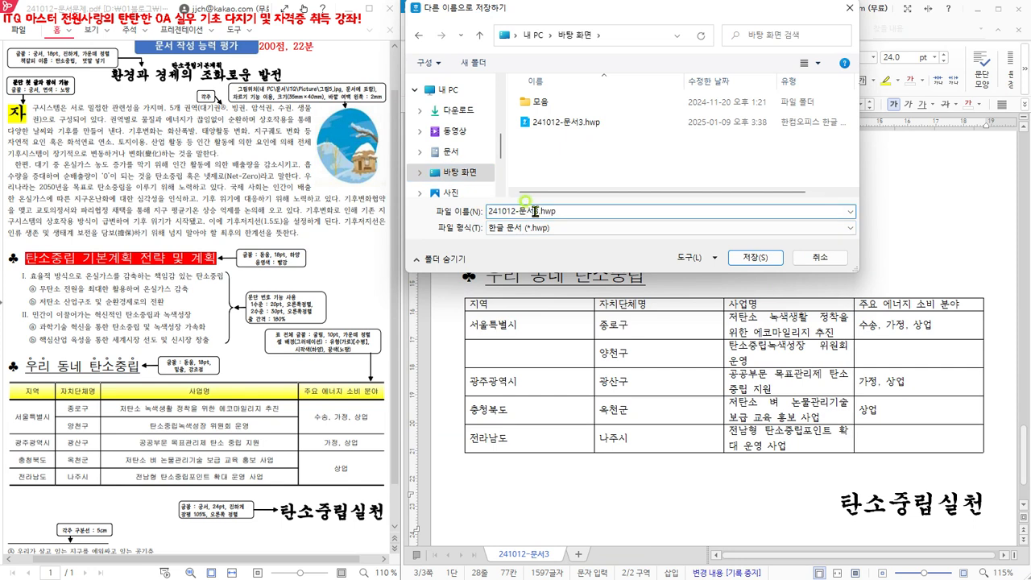
{"action": "key", "text": "BackSpace"}
{"action": "type", "text": "4"}
{"action": "left_click", "coordinate": [754, 258]}
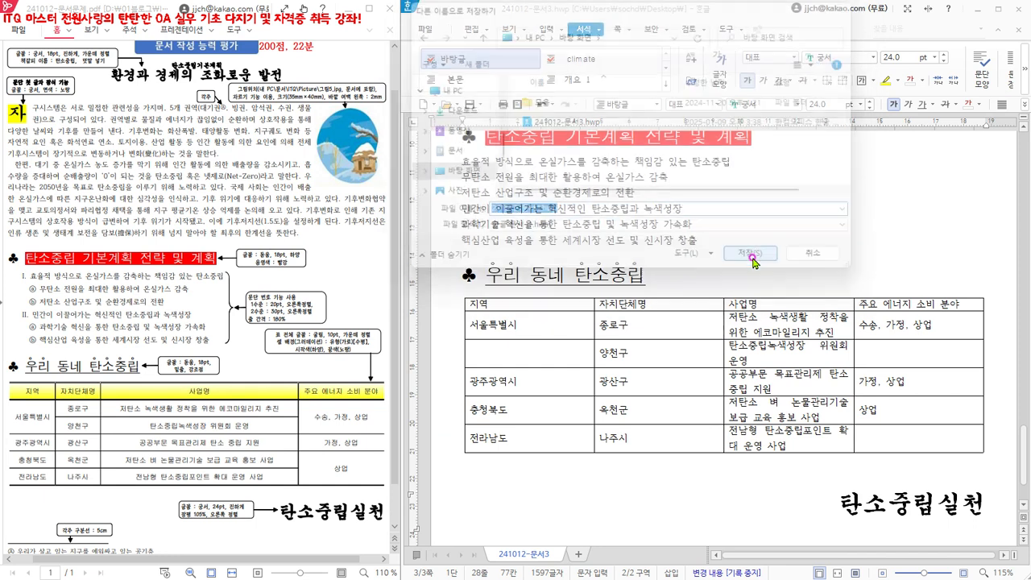